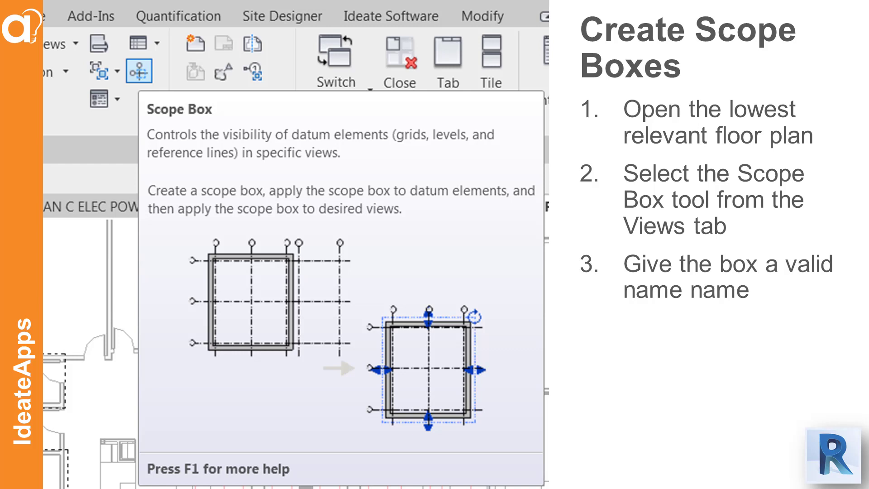
Advance the slideshow past the scope box highlight to the views-per-scope-box slide
{"action": "key", "text": "Right"}
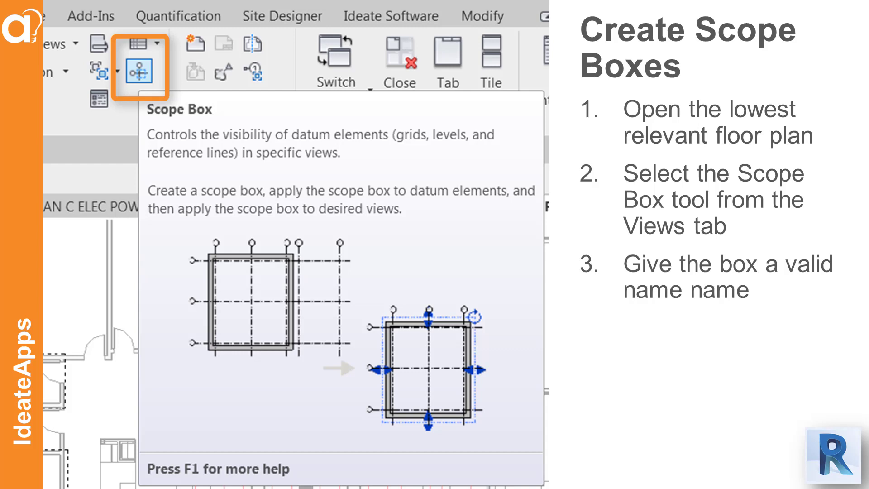
{"action": "key", "text": "Right"}
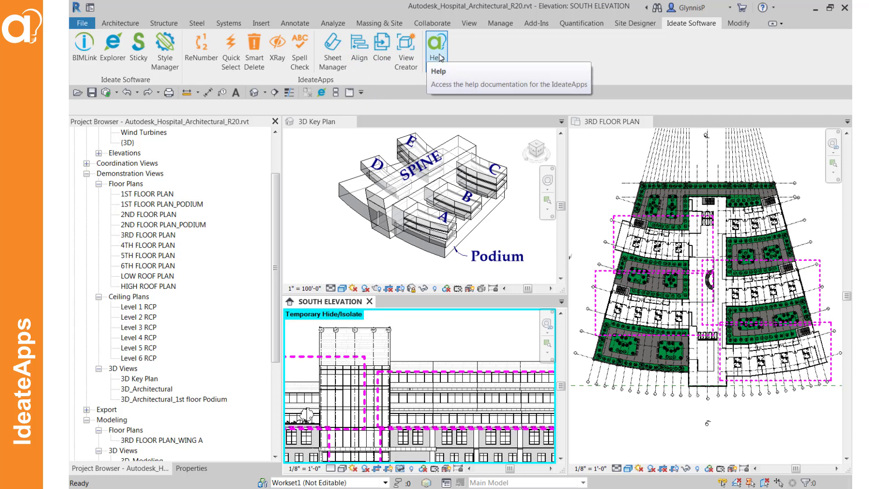
Open SheetManager, keeping views grouped by use and level and all sheets shown
{"action": "left_click", "coordinate": [331, 56]}
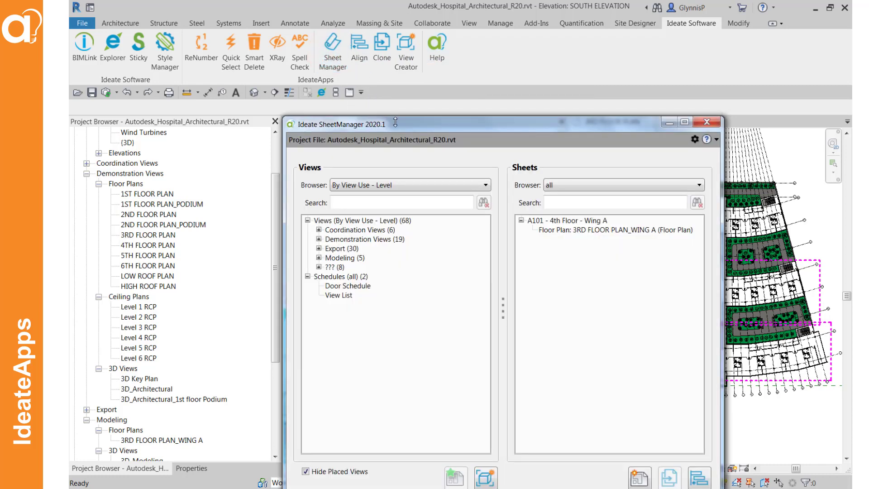
{"action": "left_click_drag", "start_coordinate": [395, 122], "coordinate": [344, 68]}
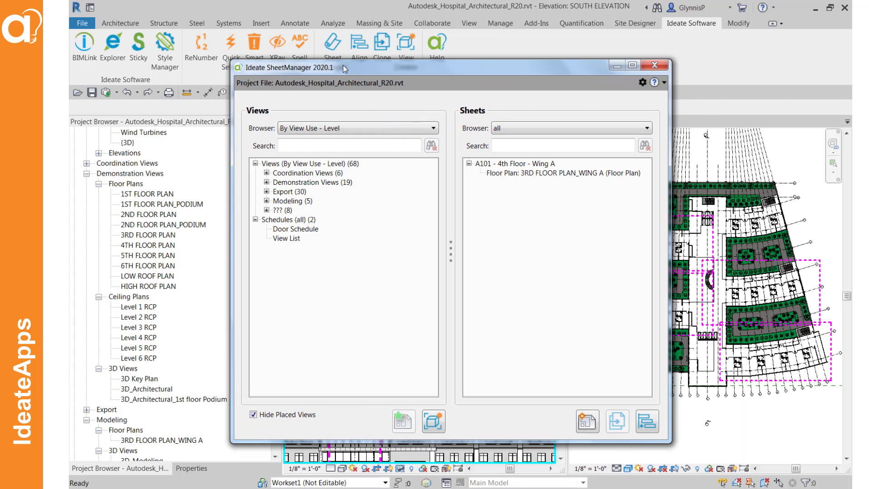
{"action": "left_click", "coordinate": [284, 209]}
{"action": "left_click", "coordinate": [399, 128]}
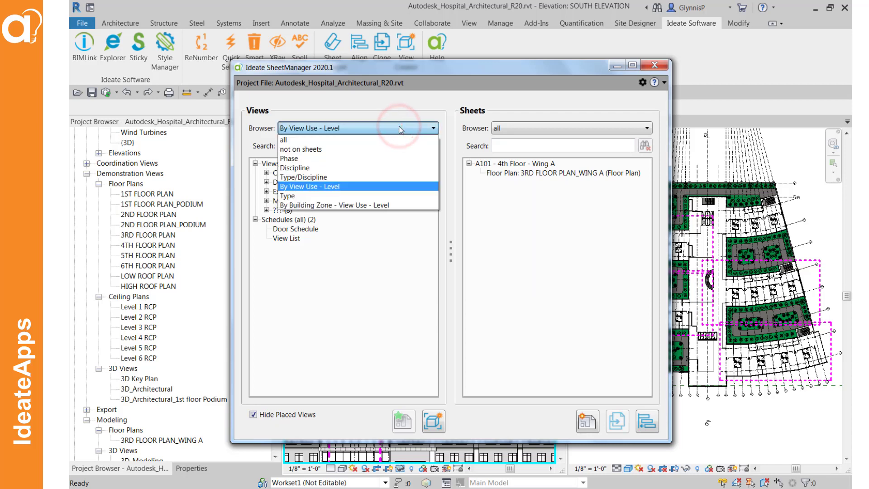
{"action": "left_click", "coordinate": [399, 128]}
{"action": "left_click", "coordinate": [518, 128]}
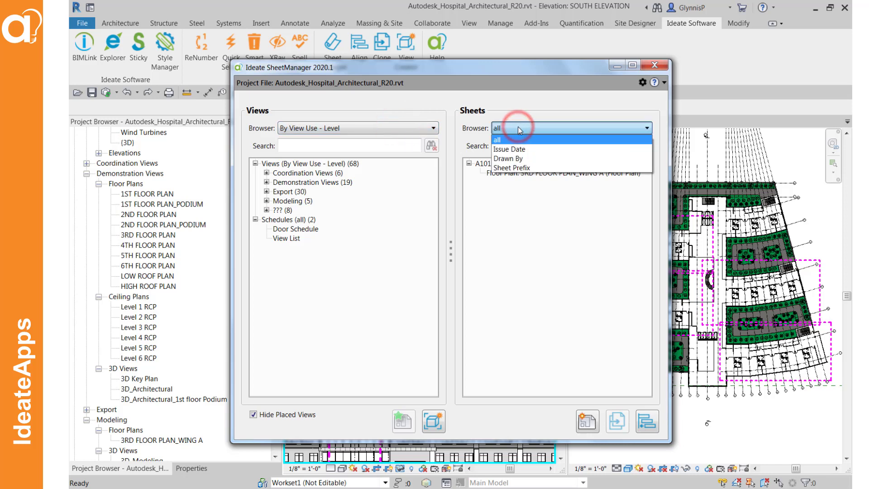
{"action": "left_click", "coordinate": [518, 128]}
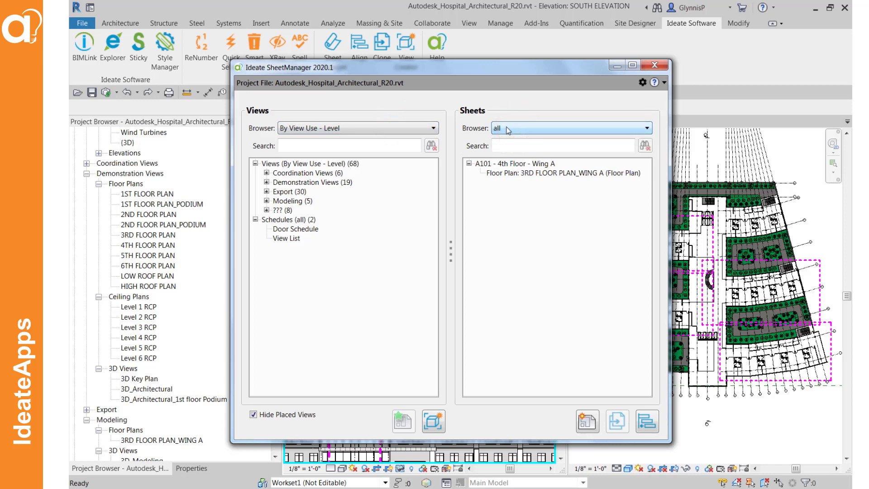
Under Demonstration Views, select 3RD–6TH FLOOR PLAN plus Level 3, 4, 5 and 6 RCP
{"action": "left_click", "coordinate": [266, 182]}
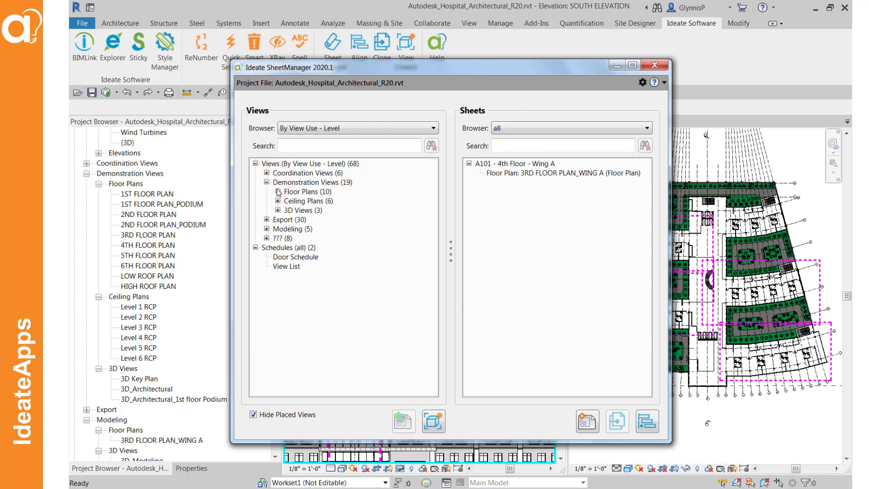
{"action": "left_click", "coordinate": [278, 192]}
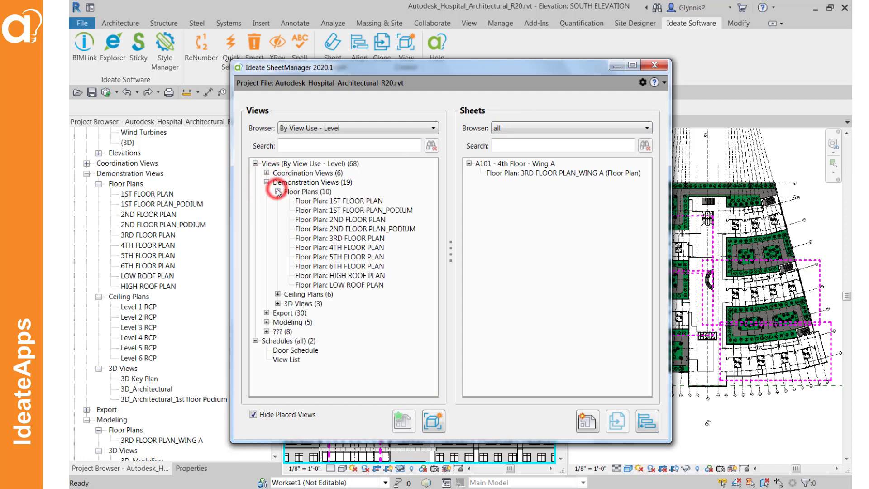
{"action": "left_click", "coordinate": [278, 294]}
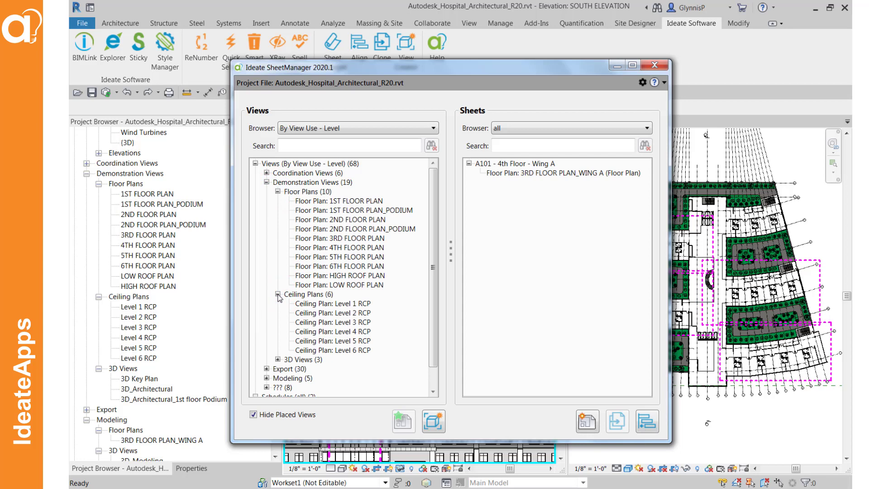
{"action": "left_click", "coordinate": [358, 239]}
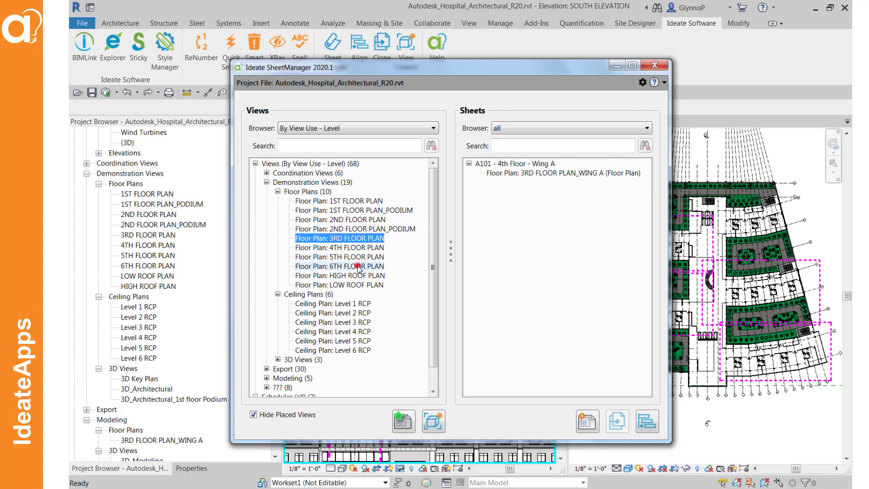
{"action": "left_click", "coordinate": [359, 267], "text": "shift"}
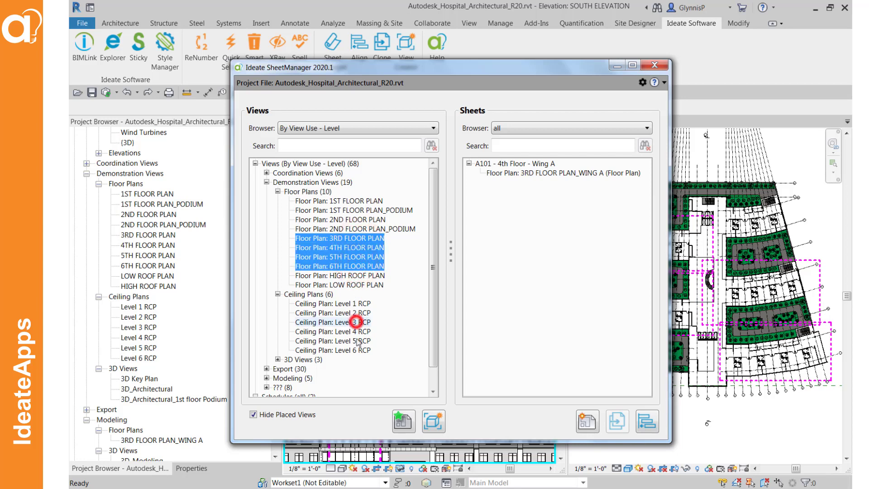
{"action": "left_click", "coordinate": [355, 321], "text": "shift"}
{"action": "left_click", "coordinate": [357, 322]}
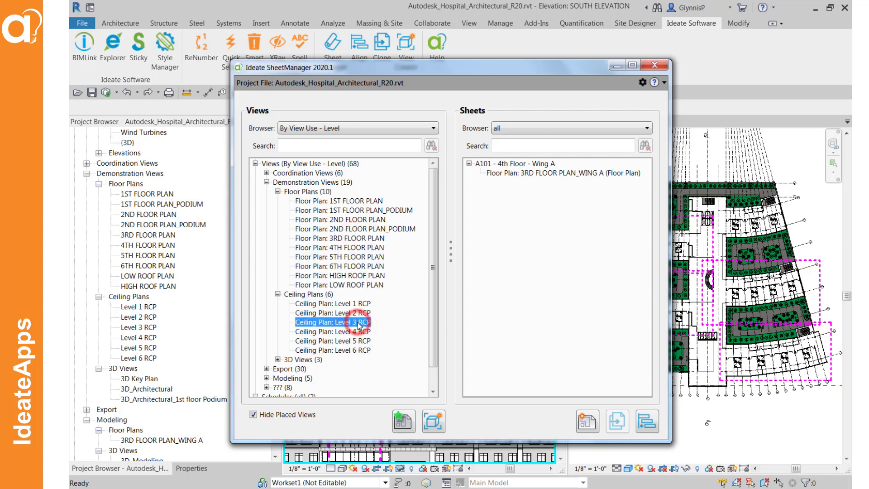
{"action": "left_click", "coordinate": [363, 239]}
{"action": "left_click", "coordinate": [359, 266], "text": "shift"}
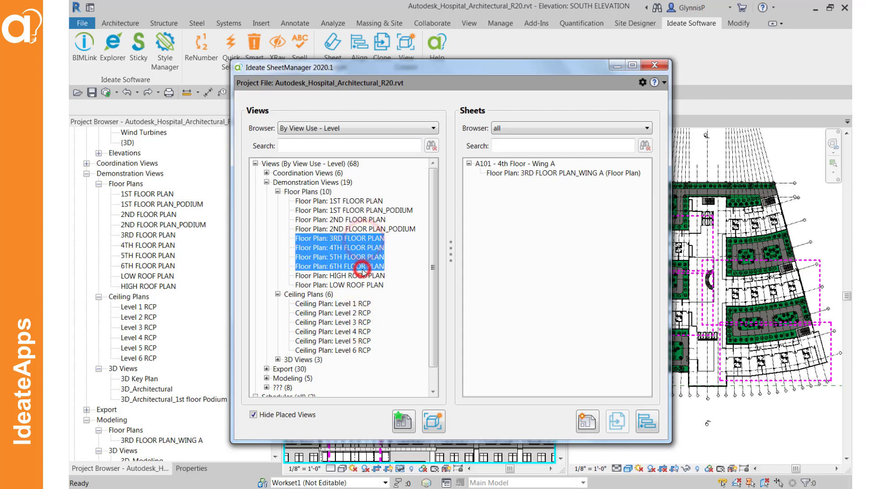
{"action": "left_click", "coordinate": [363, 321], "text": "ctrl"}
{"action": "left_click", "coordinate": [363, 331], "text": "ctrl"}
{"action": "left_click", "coordinate": [364, 340], "text": "ctrl"}
{"action": "left_click", "coordinate": [365, 350], "text": "ctrl"}
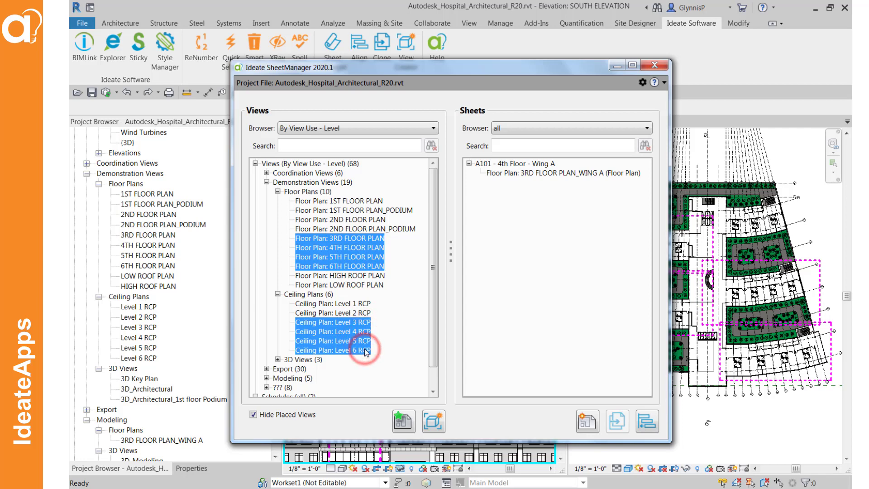
Set ViewCreator to Duplicate Views with the DUPLICATE - Scope Box rule, duplicating as dependent
{"action": "left_click", "coordinate": [433, 422]}
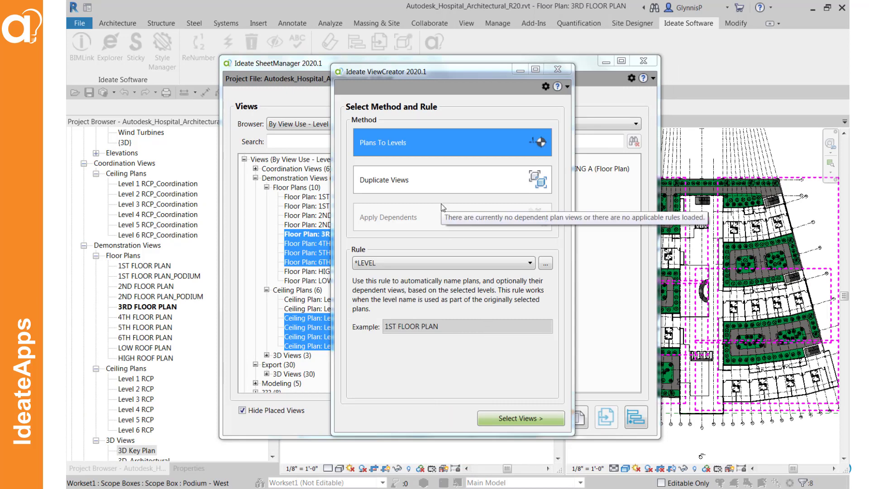
{"action": "left_click", "coordinate": [406, 179]}
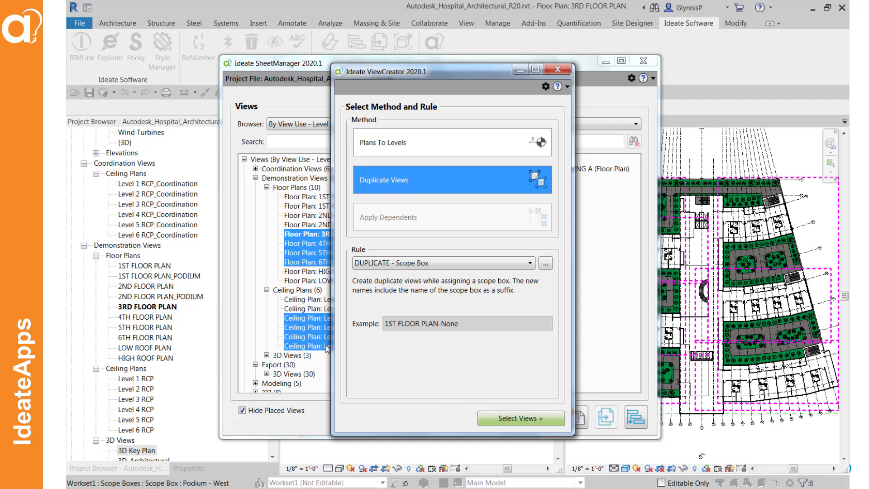
{"action": "left_click", "coordinate": [405, 264]}
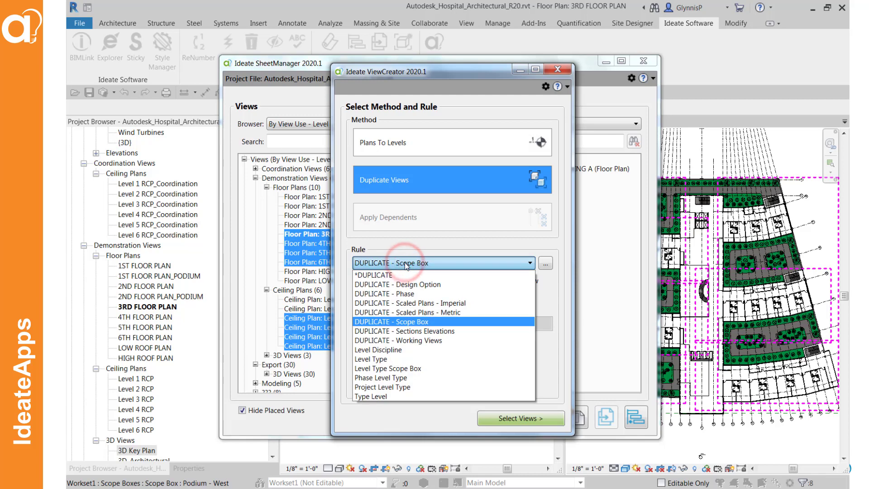
{"action": "left_click", "coordinate": [382, 323]}
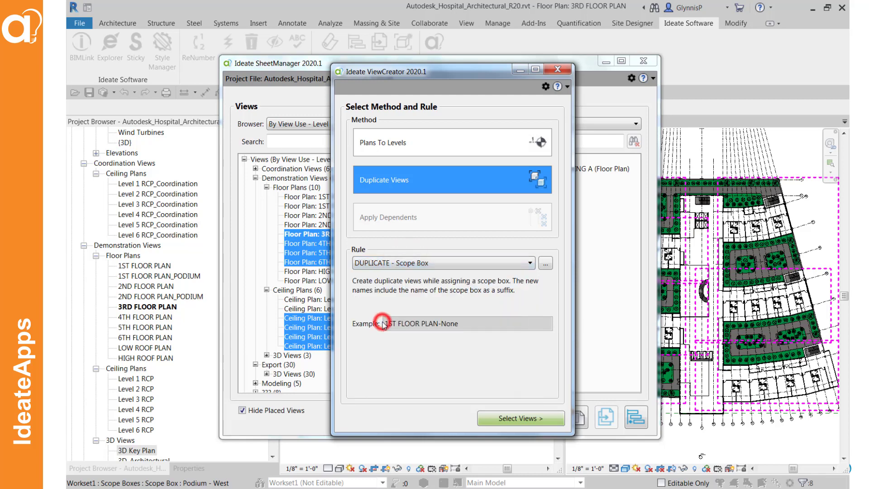
{"action": "left_click", "coordinate": [504, 419]}
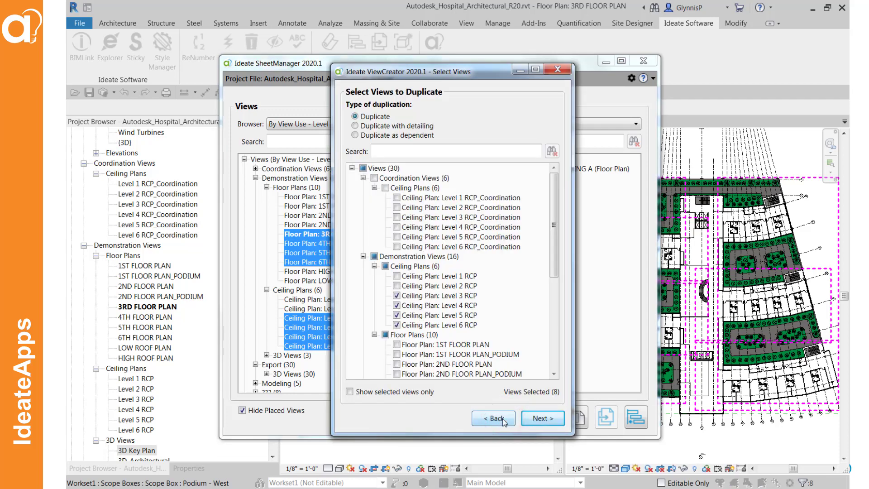
{"action": "left_click", "coordinate": [350, 391]}
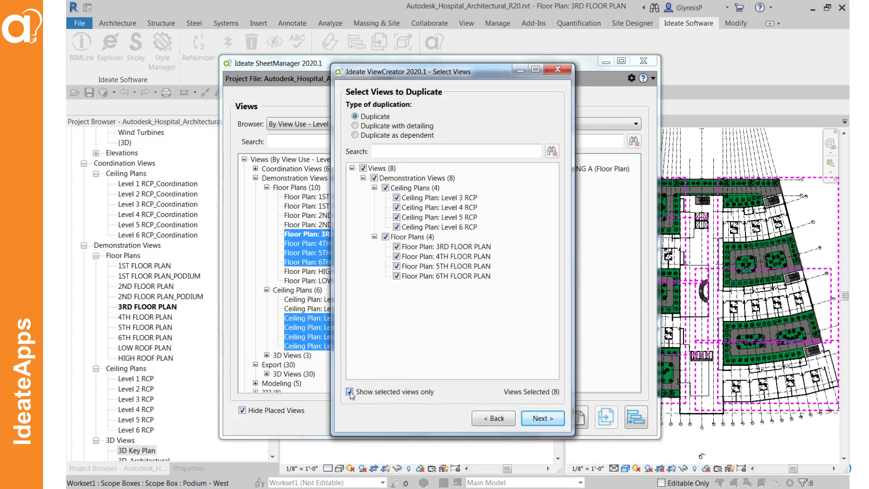
{"action": "left_click", "coordinate": [349, 391]}
{"action": "left_click", "coordinate": [355, 135]}
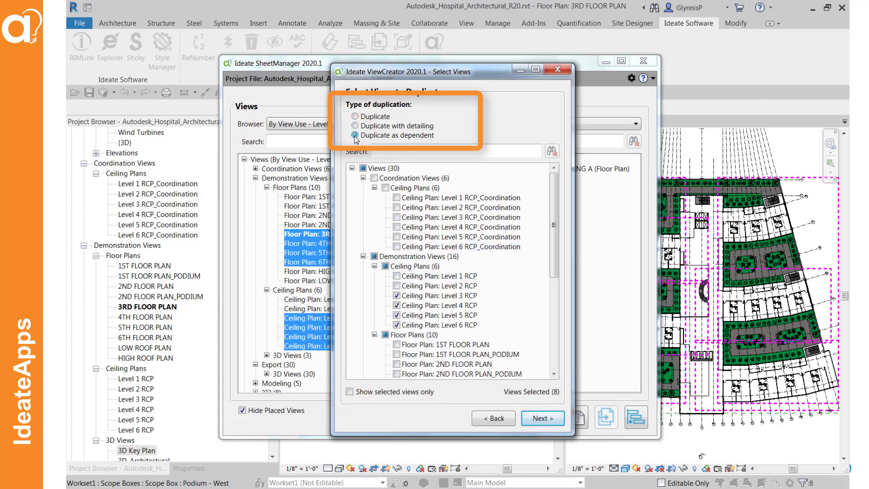
Assign scope box A to the eight previewed dependent views and create them
{"action": "left_click", "coordinate": [542, 417]}
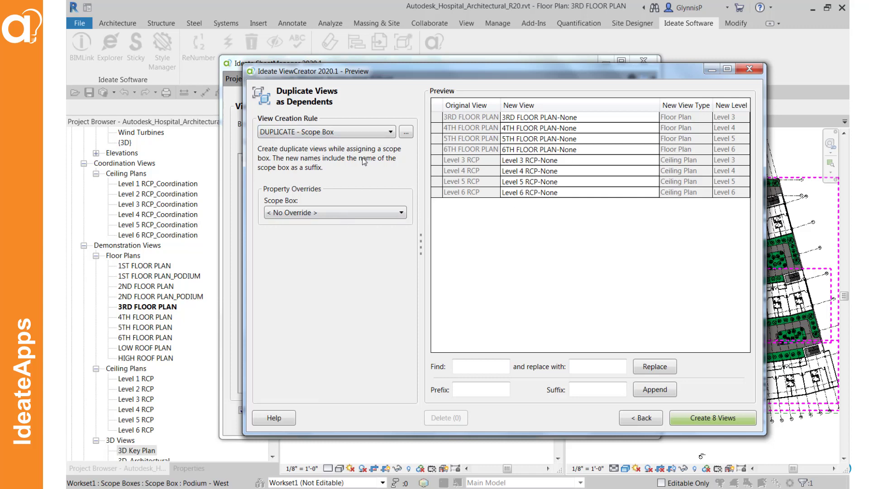
{"action": "left_click", "coordinate": [324, 211]}
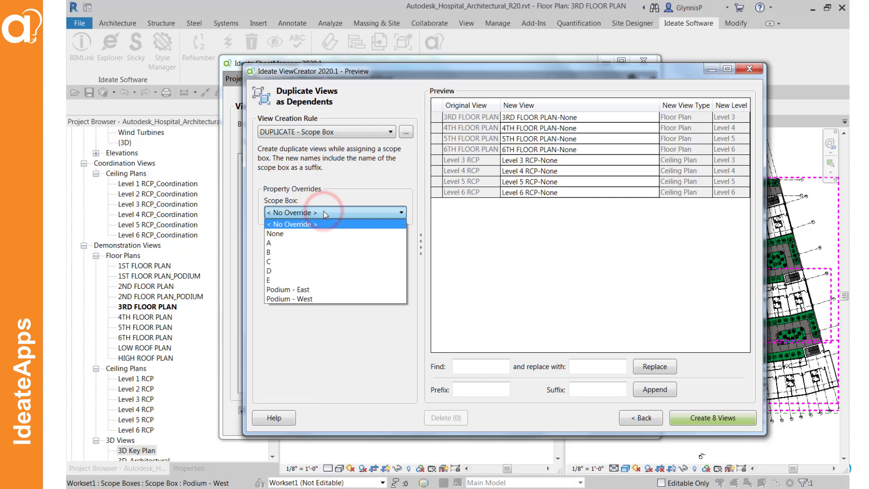
{"action": "left_click", "coordinate": [278, 242]}
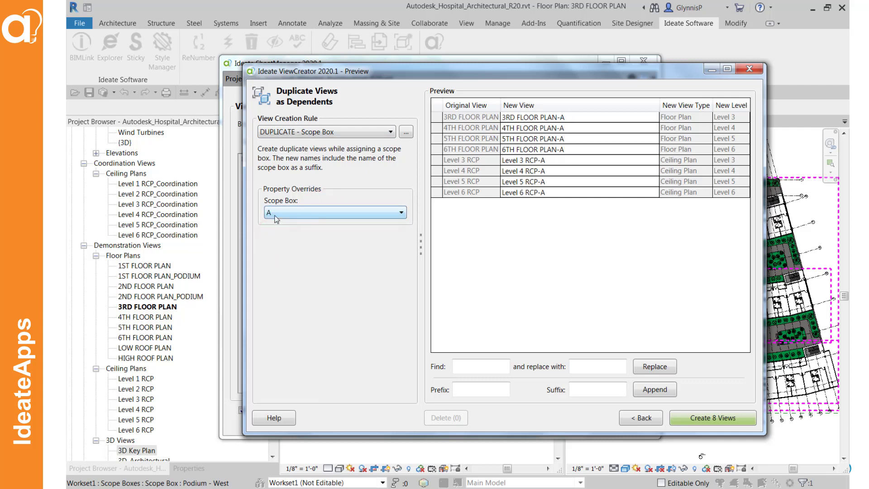
{"action": "left_click", "coordinate": [702, 421]}
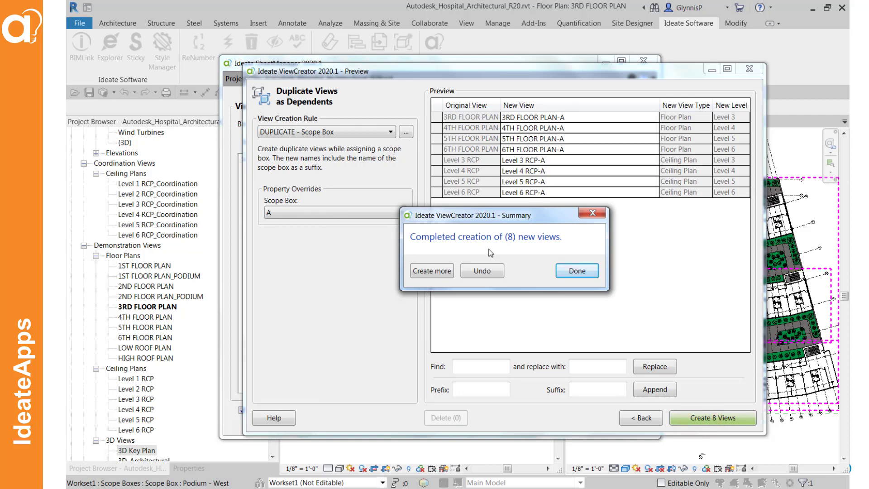
{"action": "left_click", "coordinate": [434, 270]}
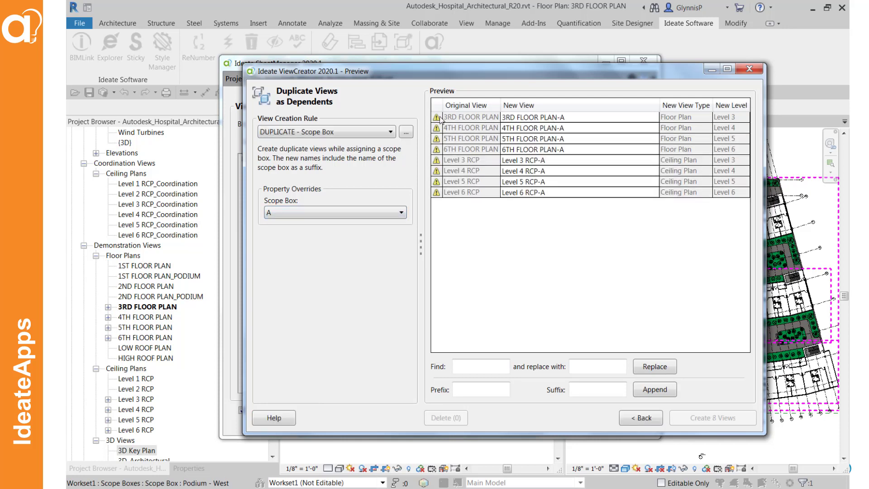
Switch the scope box override to B and create the eight -B dependent views
{"action": "left_click", "coordinate": [349, 213]}
{"action": "left_click", "coordinate": [286, 247]}
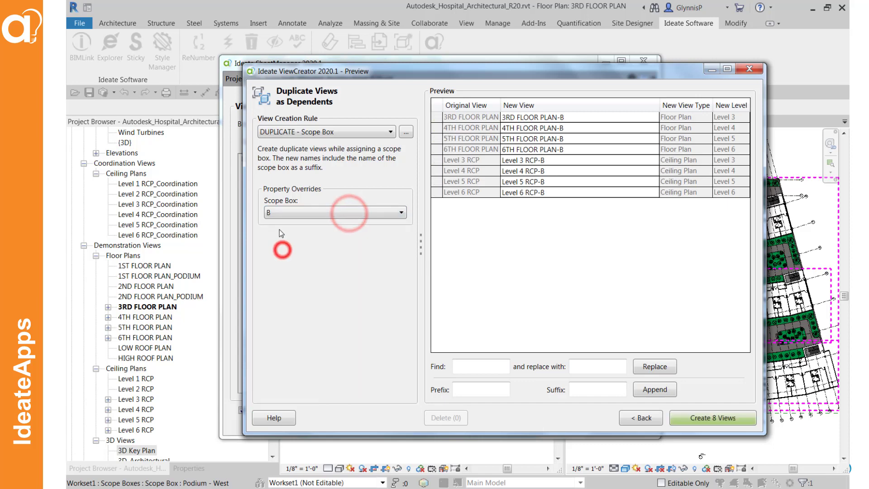
{"action": "left_click", "coordinate": [718, 418]}
{"action": "left_click", "coordinate": [426, 268]}
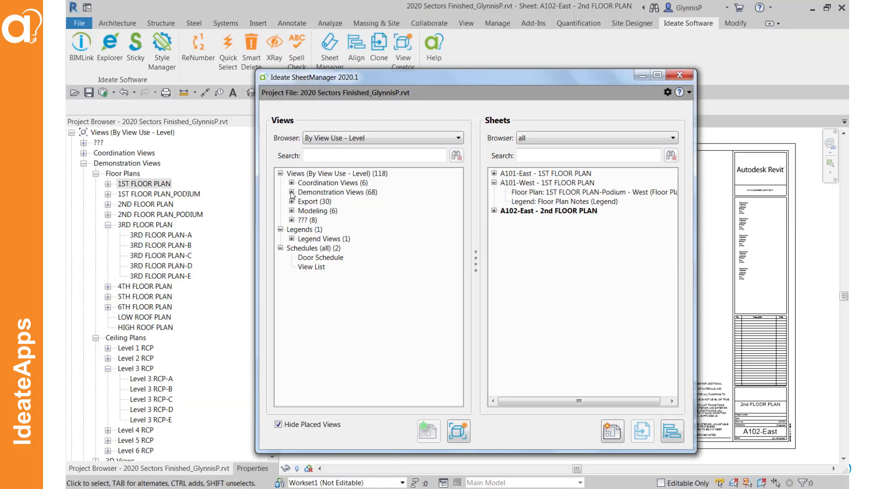
Search views for 'plan', expand all floor plans, and select 3RD FLOOR PLAN-A through 6TH FLOOR PLAN-E
{"action": "left_click", "coordinate": [291, 192]}
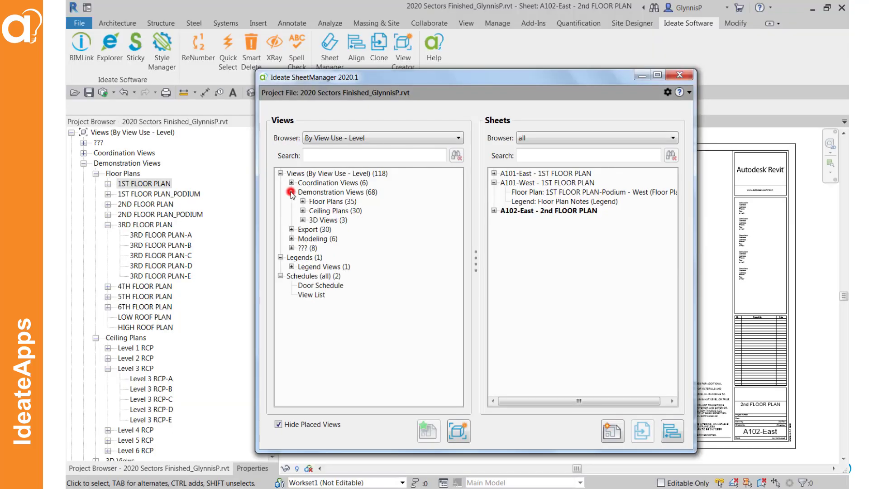
{"action": "left_click", "coordinate": [305, 155]}
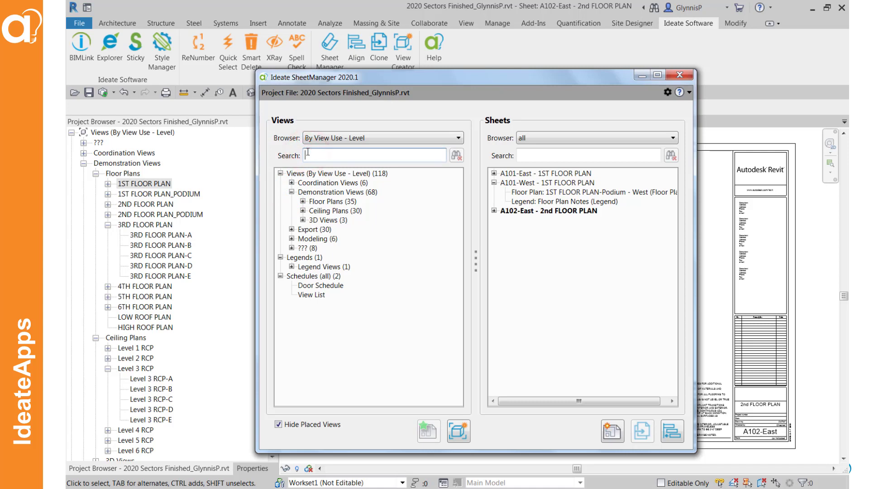
{"action": "type", "text": "plan-"}
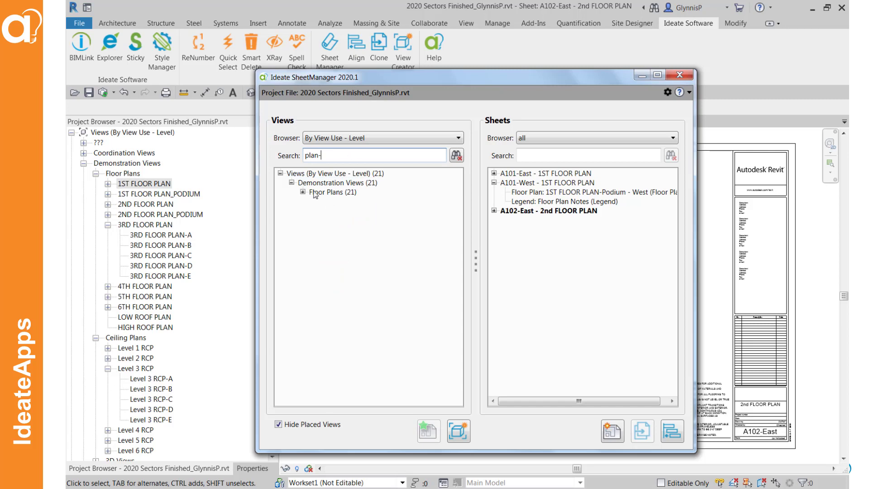
{"action": "right_click", "coordinate": [329, 192]}
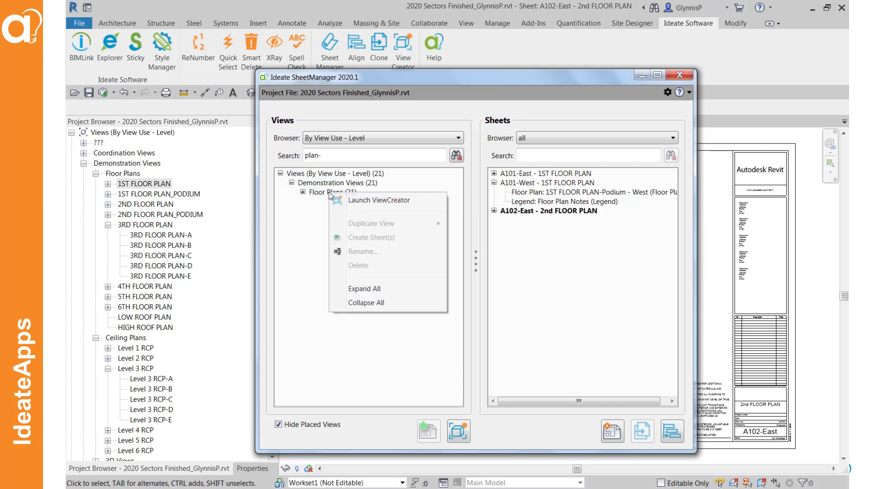
{"action": "left_click", "coordinate": [365, 288]}
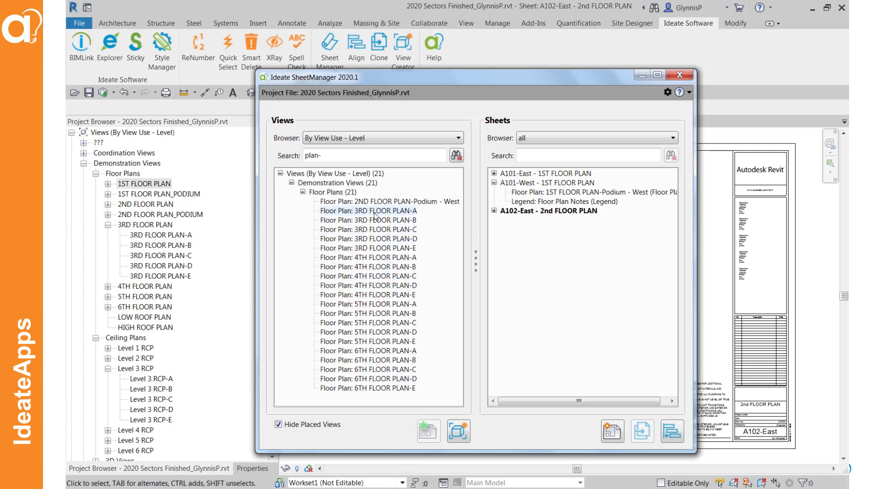
{"action": "left_click", "coordinate": [374, 211]}
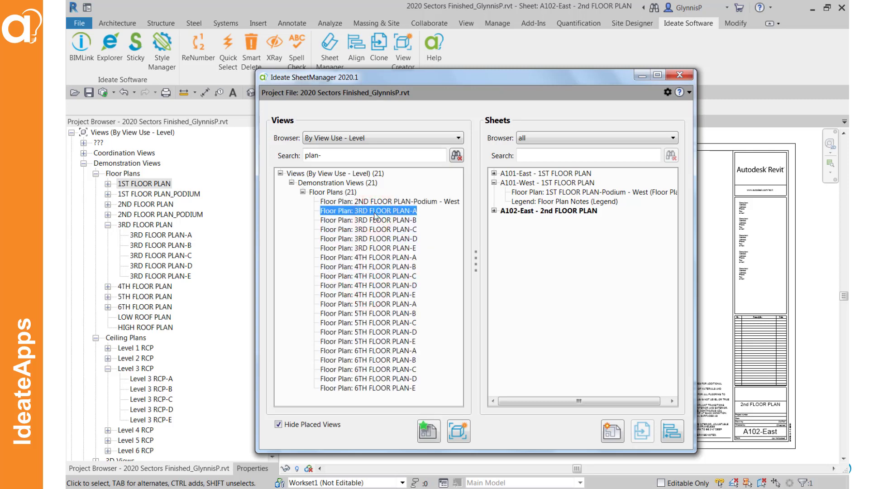
{"action": "left_click", "coordinate": [380, 388], "text": "shift"}
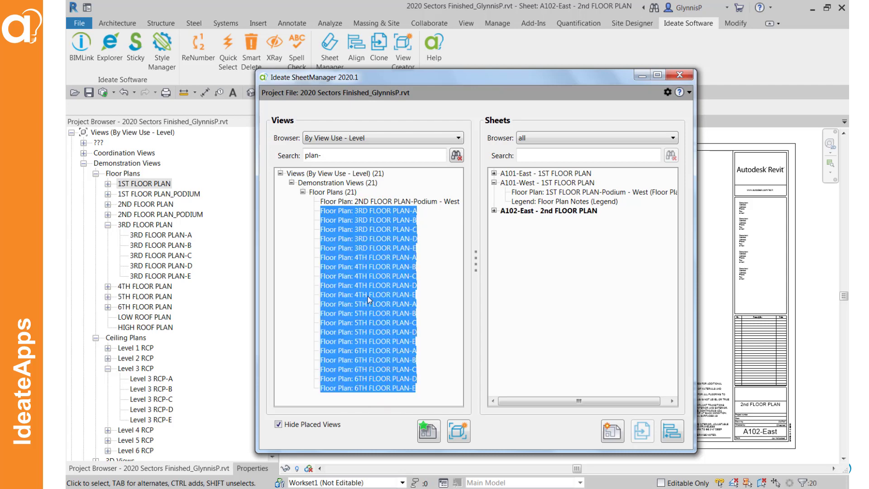
{"action": "right_click", "coordinate": [372, 316]}
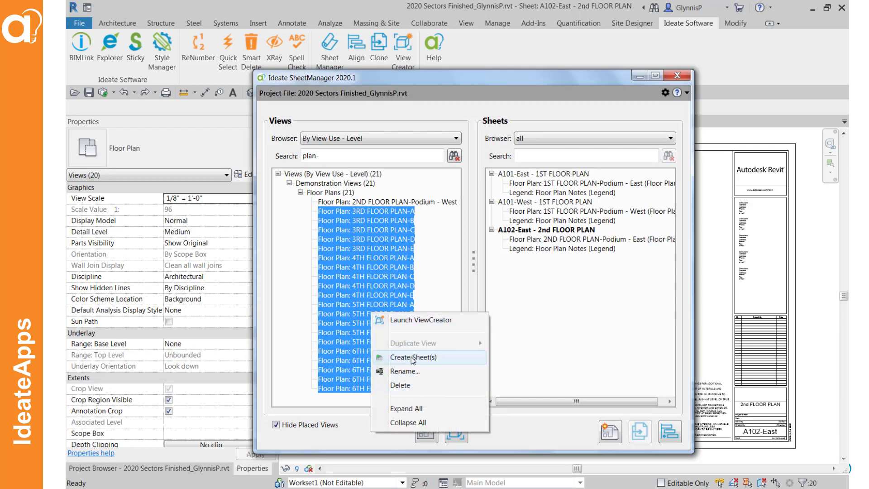
{"action": "left_click", "coordinate": [398, 438]}
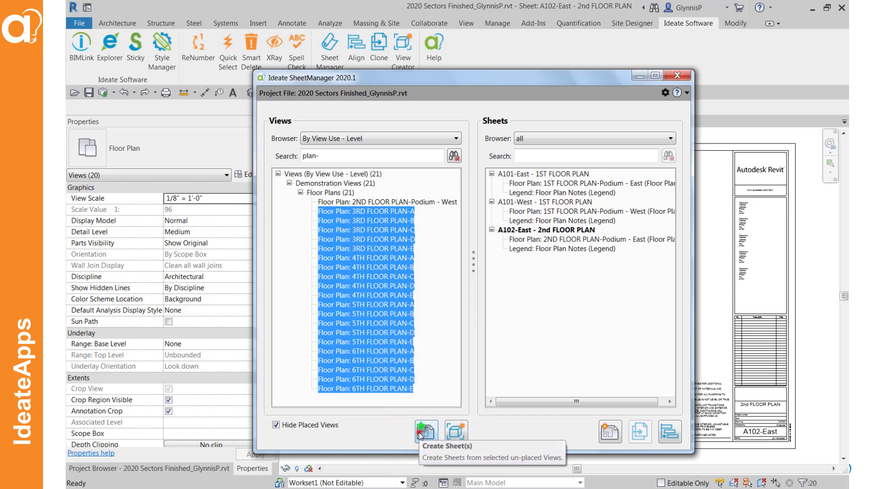
Create sheets matching A102-East starting at A103, including the Floor Plan Notes legend
{"action": "left_click", "coordinate": [420, 432]}
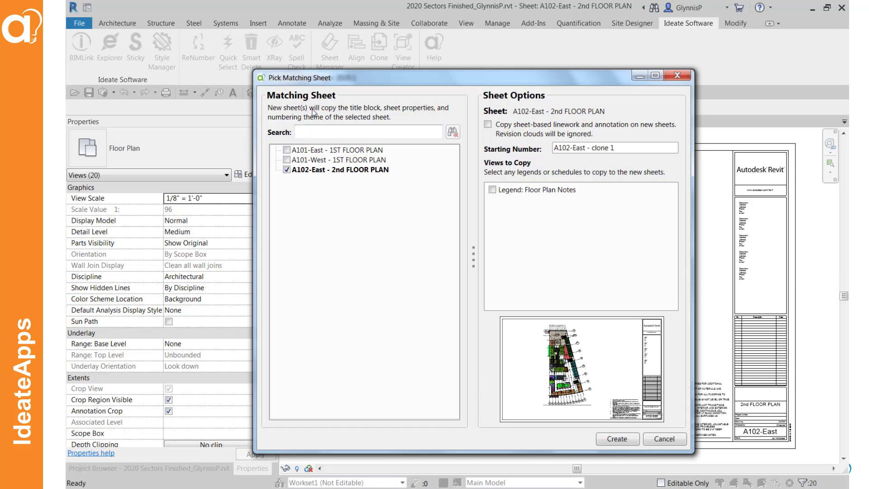
{"action": "left_click", "coordinate": [324, 150]}
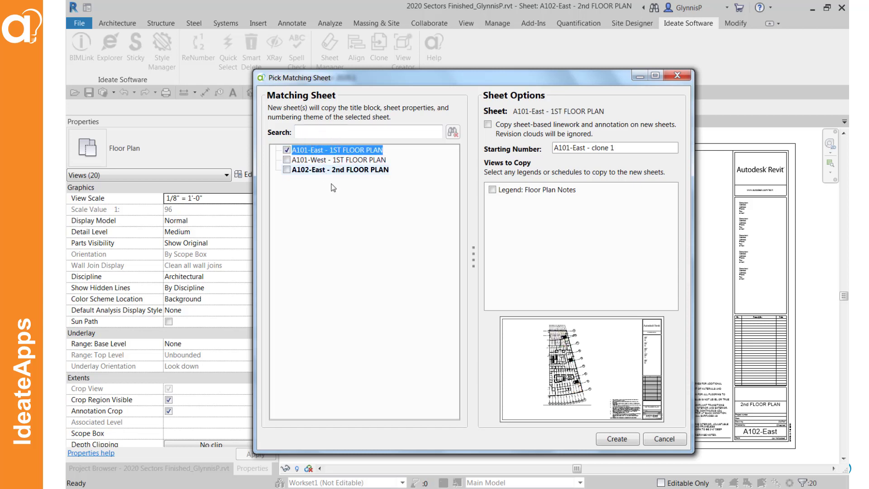
{"action": "left_click", "coordinate": [316, 170]}
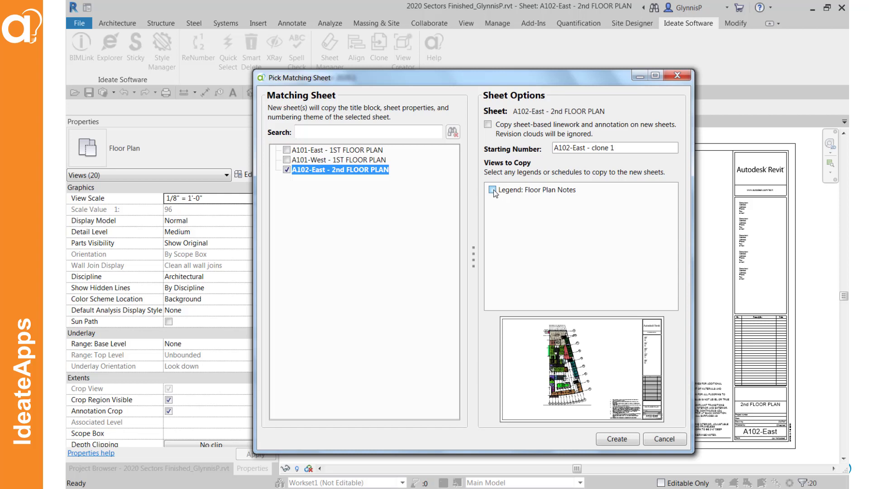
{"action": "left_click_drag", "start_coordinate": [622, 148], "coordinate": [560, 147]}
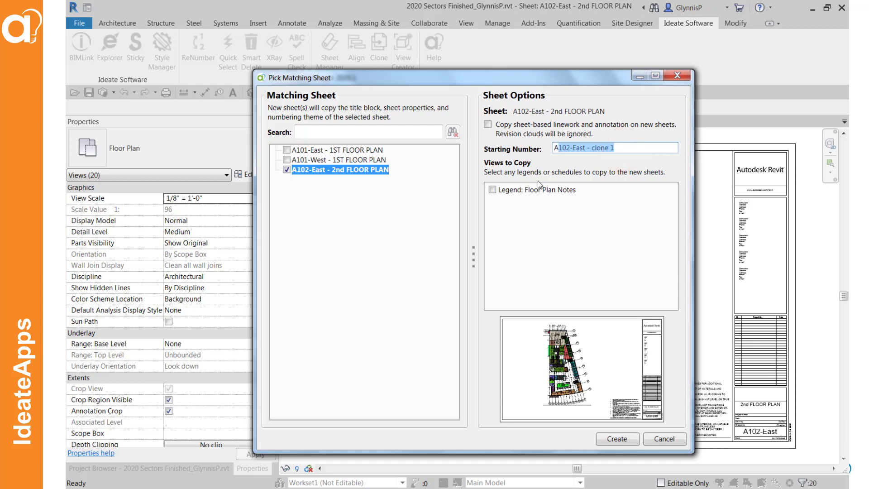
{"action": "type", "text": "103"}
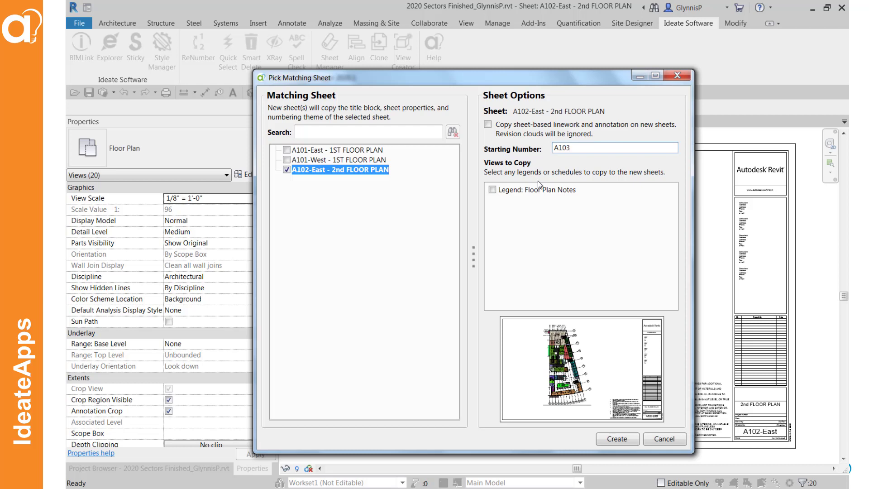
{"action": "left_click", "coordinate": [493, 189]}
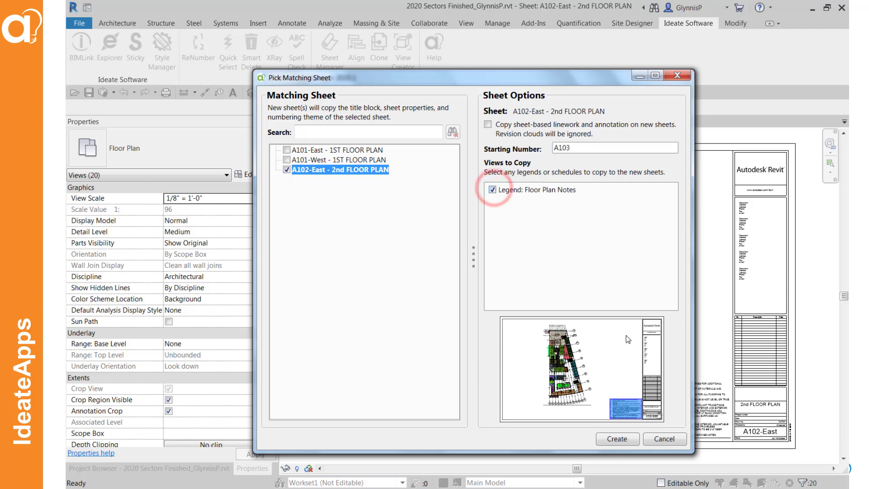
{"action": "left_click", "coordinate": [612, 441]}
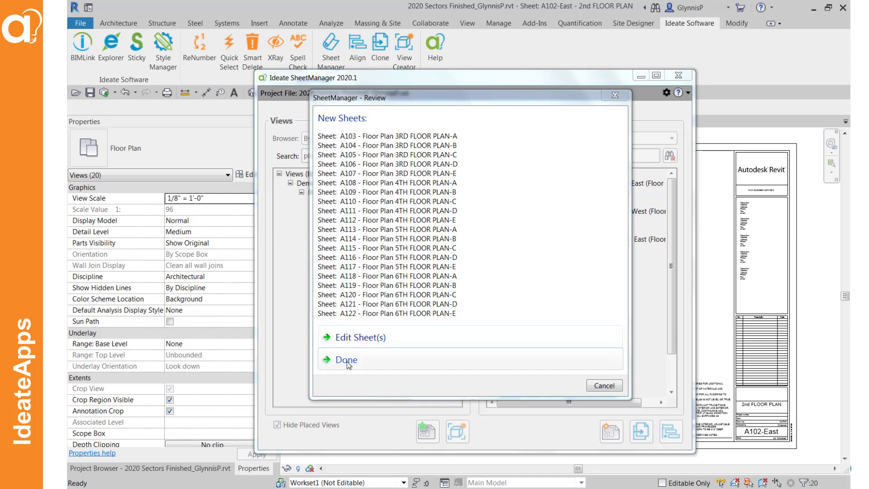
Search views for 'rcp-', select Level 3 RCP-A through Level 6 RCP-E, and start sheet creation
{"action": "left_click", "coordinate": [346, 360]}
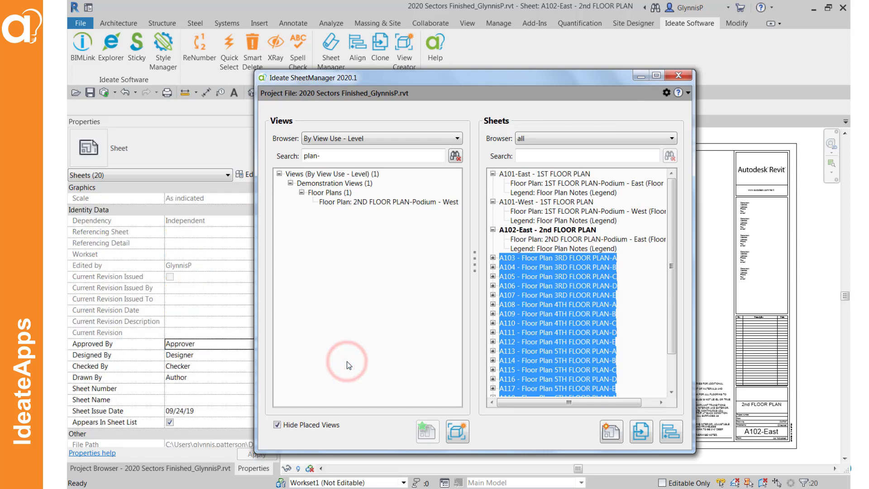
{"action": "double_click", "coordinate": [370, 158]}
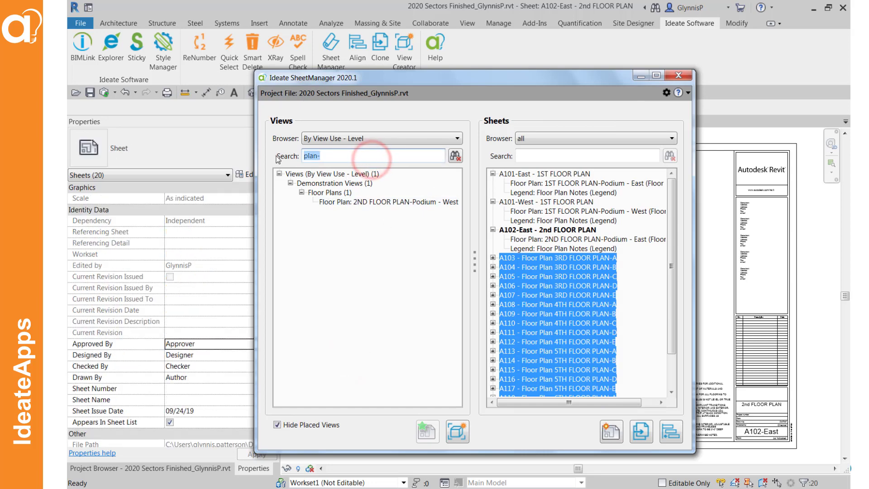
{"action": "type", "text": "rcp-"}
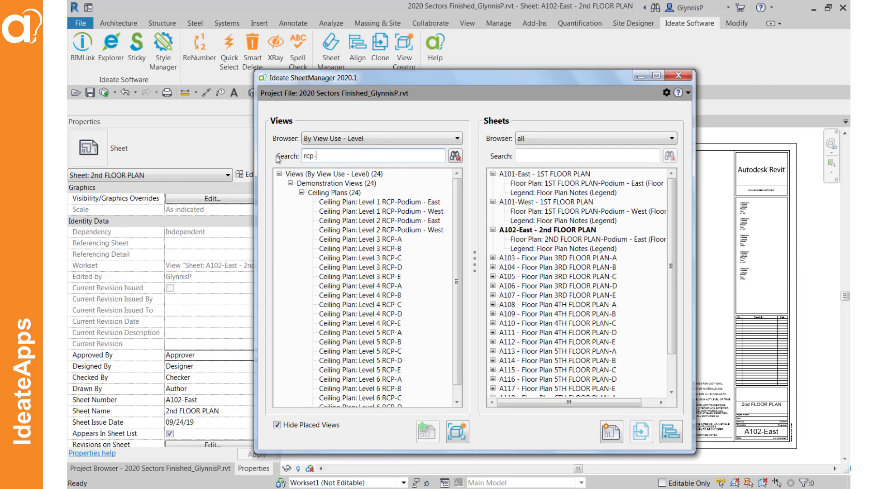
{"action": "left_click", "coordinate": [357, 239]}
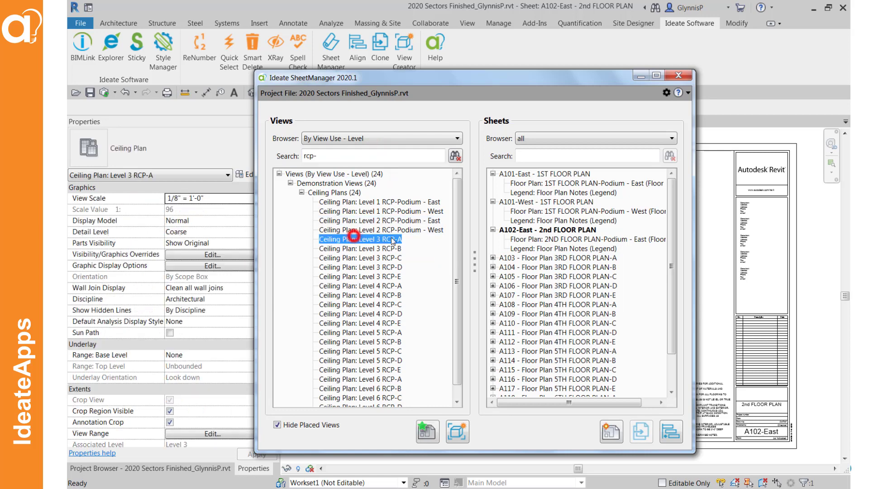
{"action": "left_click_drag", "start_coordinate": [453, 254], "coordinate": [450, 304]}
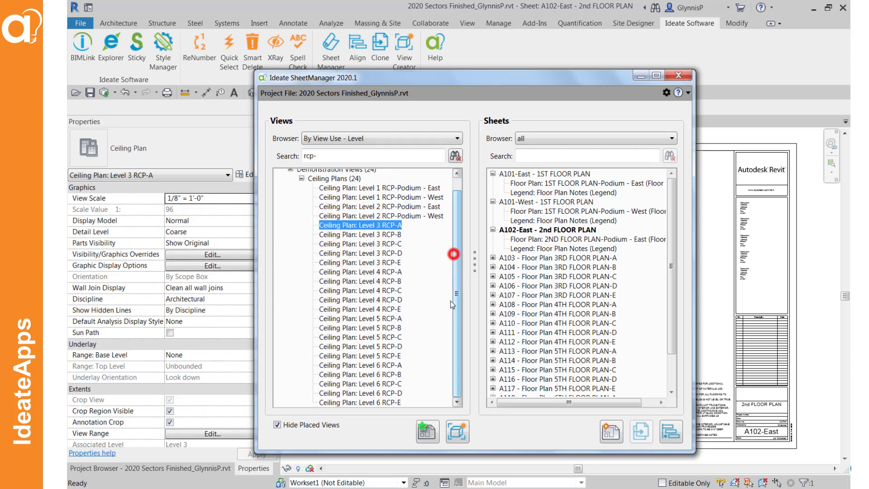
{"action": "left_click", "coordinate": [369, 401], "text": "shift"}
{"action": "right_click", "coordinate": [370, 277]}
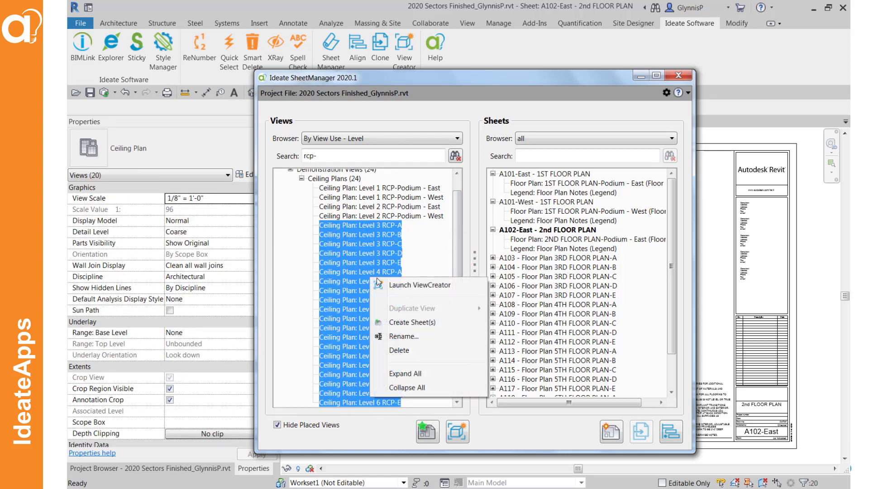
{"action": "left_click", "coordinate": [402, 322]}
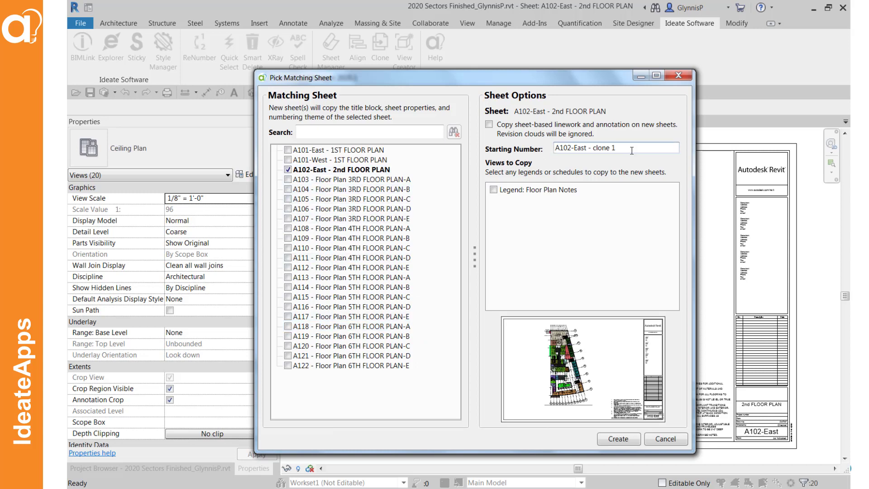
Set the starting number to R113 and create the ceiling plan sheets R113–R132
{"action": "left_click_drag", "start_coordinate": [658, 147], "coordinate": [525, 149]}
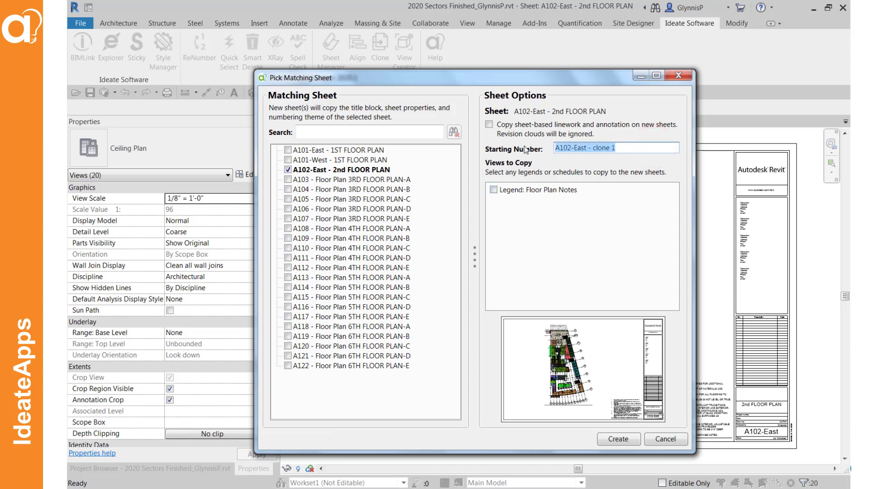
{"action": "type", "text": "R"}
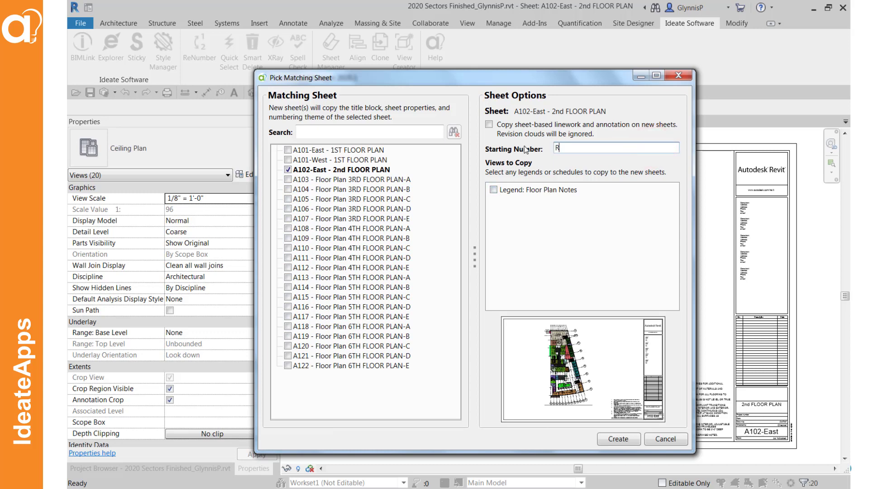
{"action": "type", "text": "113"}
{"action": "left_click", "coordinate": [615, 438]}
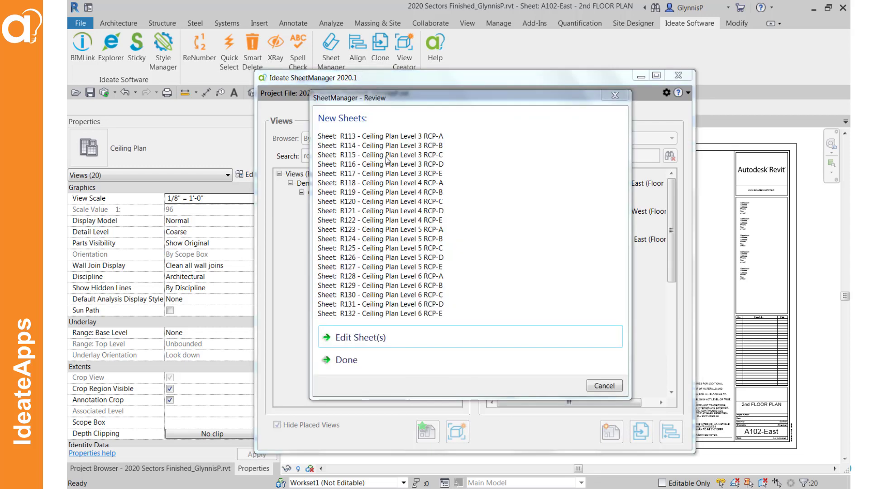
Select sheets A103 through R132 in the sheet list and choose Rename for them
{"action": "left_click", "coordinate": [346, 360]}
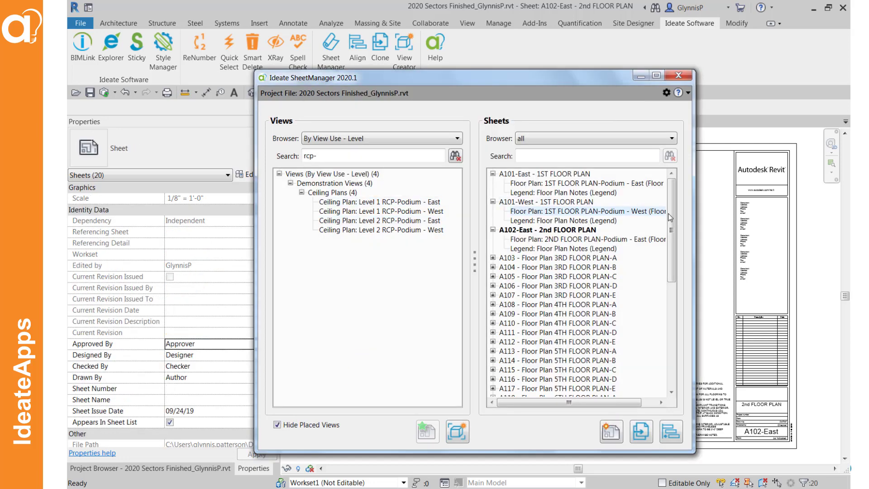
{"action": "left_click_drag", "start_coordinate": [670, 224], "coordinate": [670, 294]}
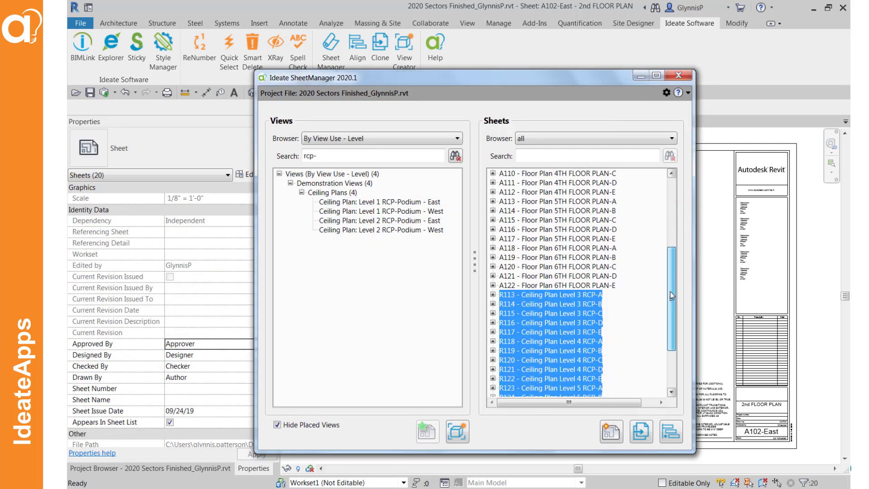
{"action": "scroll", "coordinate": [615, 234], "scroll_direction": "up", "scroll_amount": 5}
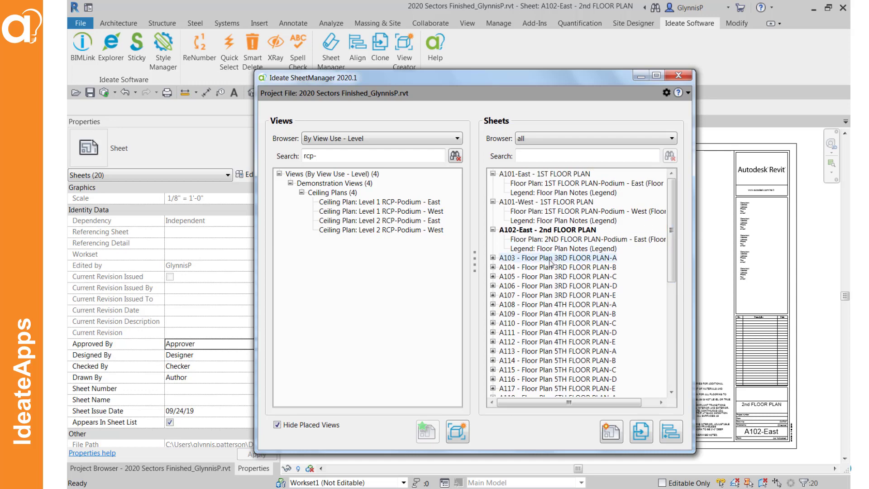
{"action": "left_click", "coordinate": [550, 261]}
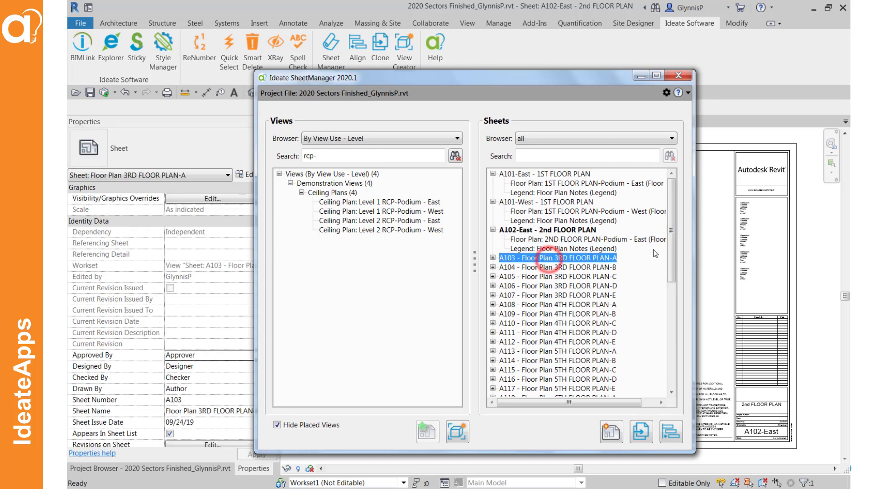
{"action": "left_click_drag", "start_coordinate": [668, 257], "coordinate": [670, 388]}
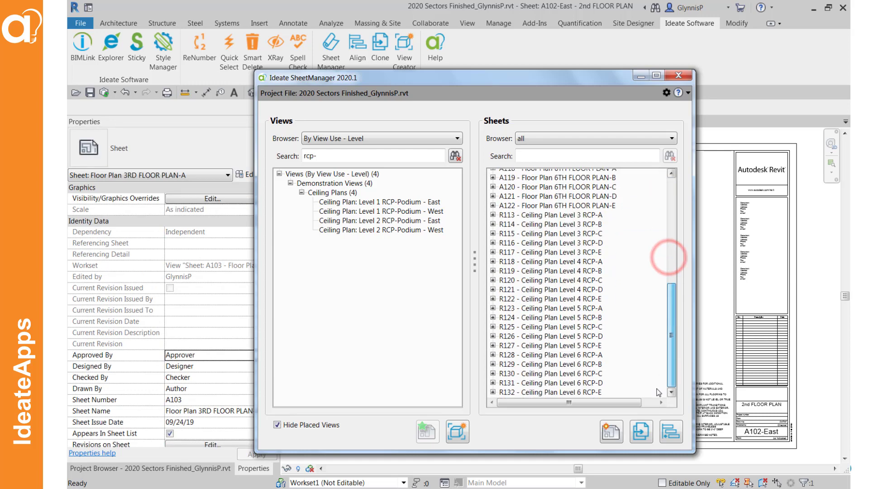
{"action": "left_click", "coordinate": [574, 389], "text": "shift"}
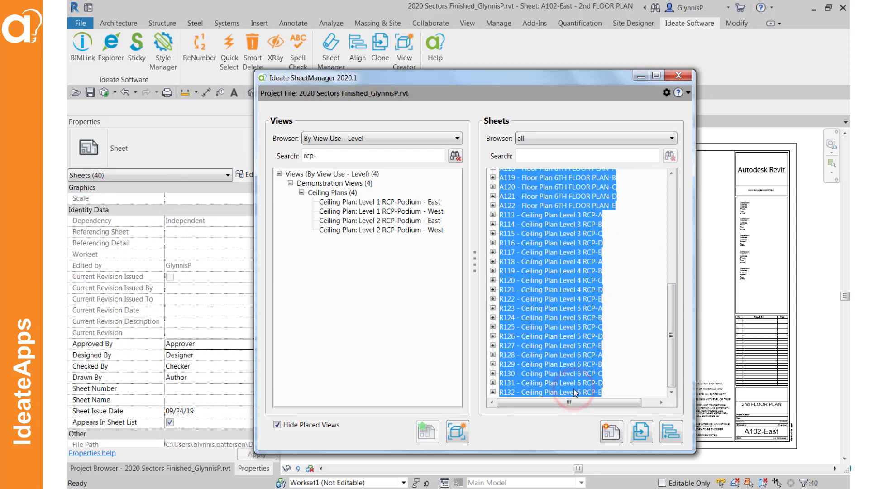
{"action": "right_click", "coordinate": [546, 216]}
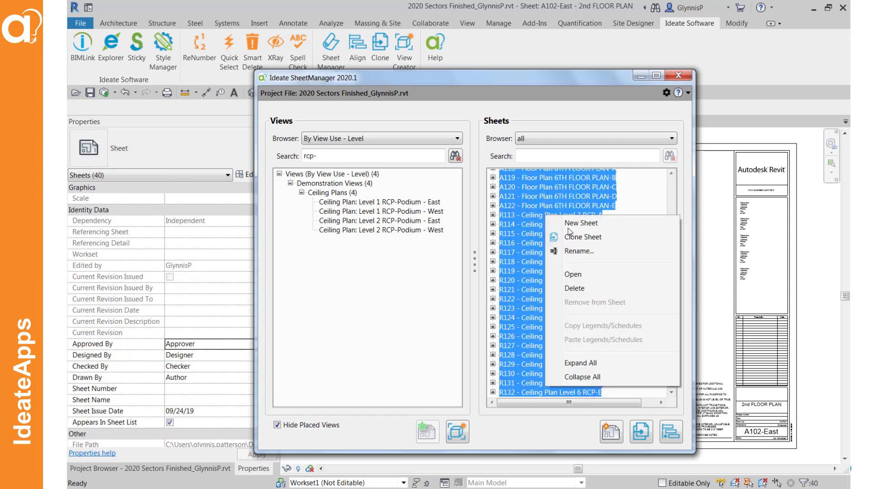
{"action": "left_click", "coordinate": [578, 251]}
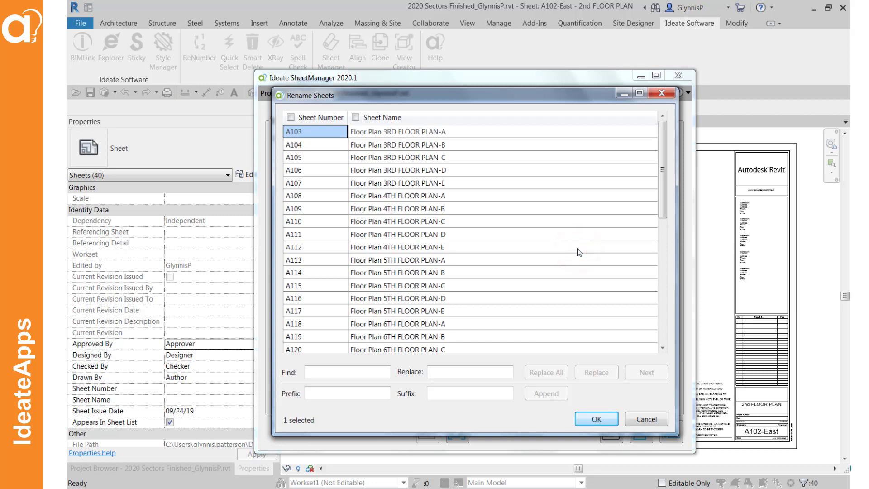
Start adding letter suffixes to the first three 3rd-floor sheet numbers
{"action": "mouse_move", "coordinate": [663, 177]}
{"action": "left_mouse_down"}
{"action": "mouse_move", "coordinate": [662, 345]}
{"action": "mouse_move", "coordinate": [662, 194]}
{"action": "left_mouse_up"}
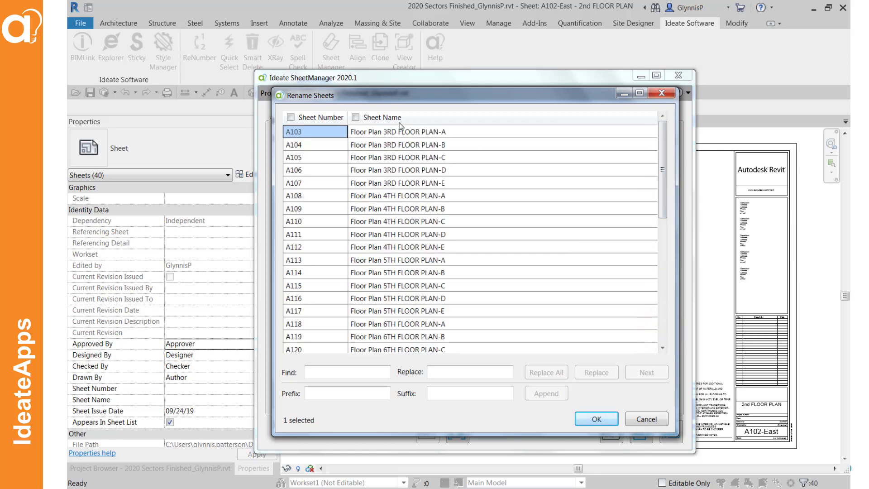
{"action": "left_click", "coordinate": [317, 132]}
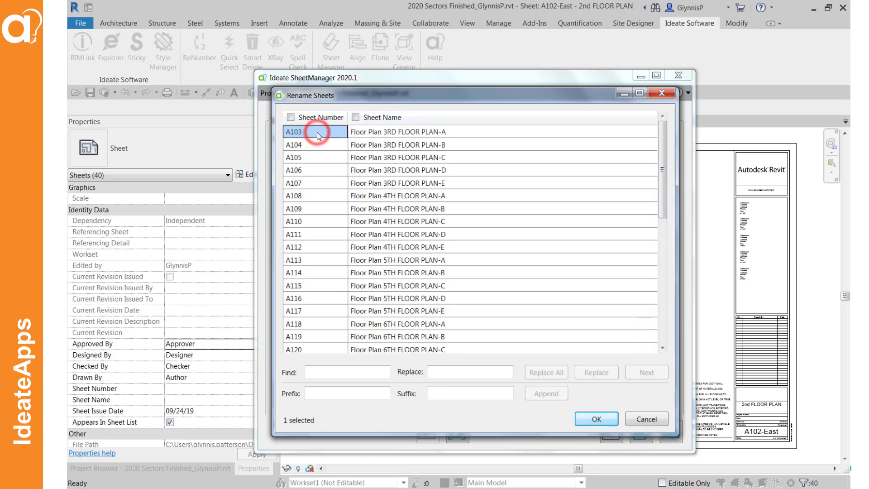
{"action": "left_click", "coordinate": [318, 132]}
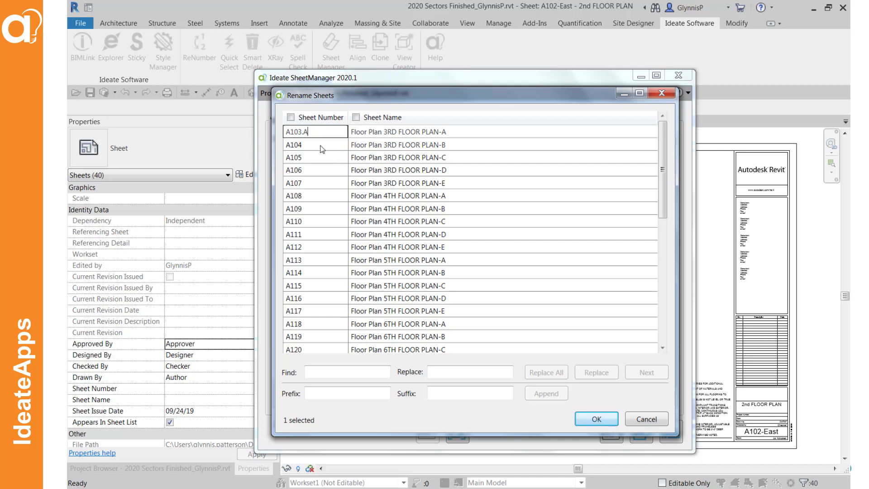
{"action": "left_click", "coordinate": [317, 144]}
{"action": "left_click", "coordinate": [317, 144]}
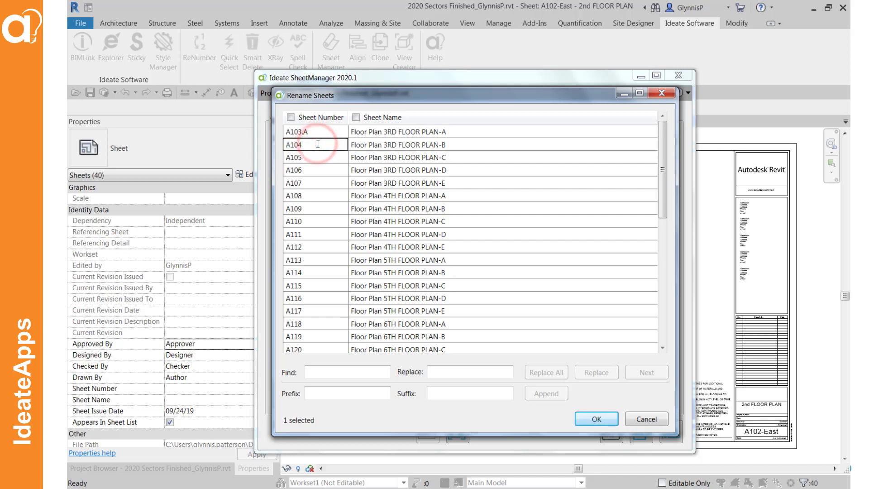
{"action": "type", "text": ".B"}
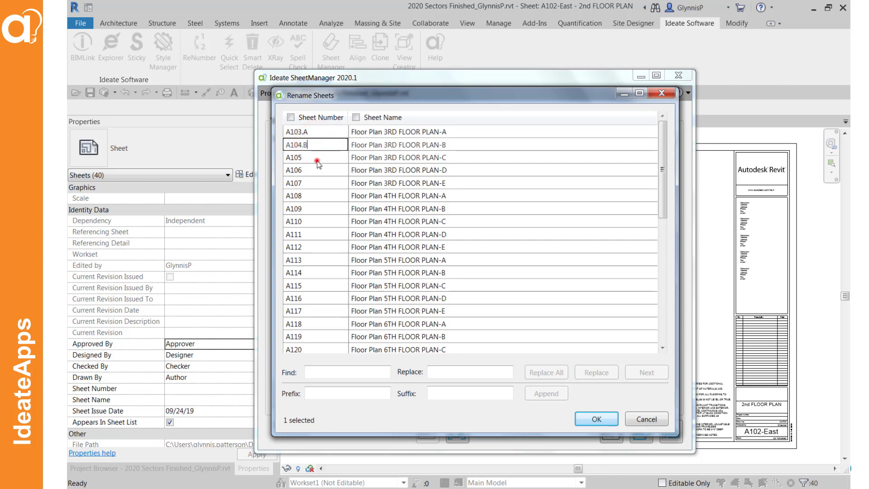
{"action": "left_click", "coordinate": [315, 158]}
{"action": "left_click", "coordinate": [317, 158]}
{"action": "left_click", "coordinate": [317, 161]}
{"action": "type", "text": ".C"}
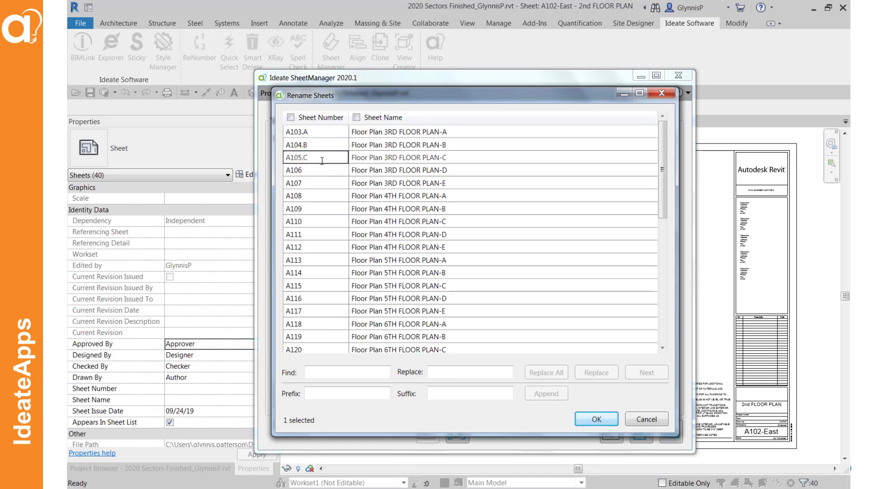
Add the .D and .E suffixes to the A106 and A107 sheet numbers
{"action": "left_click", "coordinate": [316, 168]}
{"action": "left_click", "coordinate": [316, 168]}
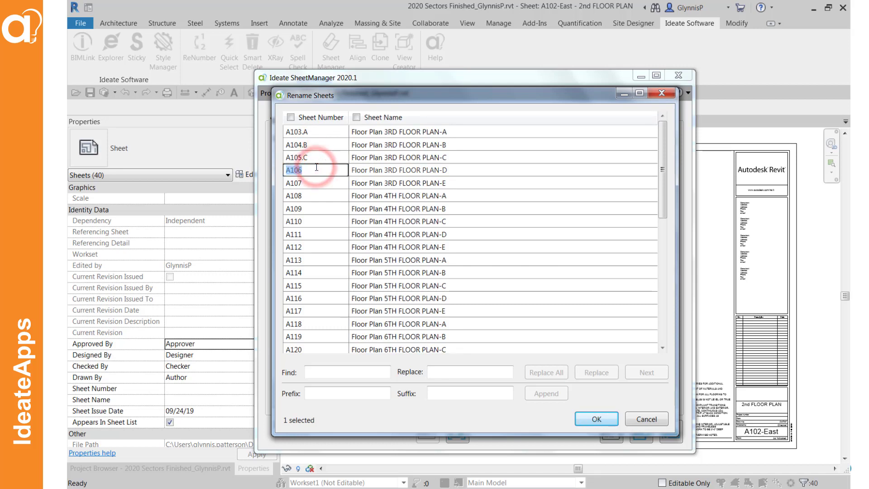
{"action": "left_click", "coordinate": [316, 167]}
{"action": "type", "text": ".D"}
{"action": "left_click", "coordinate": [310, 182]}
{"action": "left_click", "coordinate": [310, 182]}
{"action": "type", "text": ".E"}
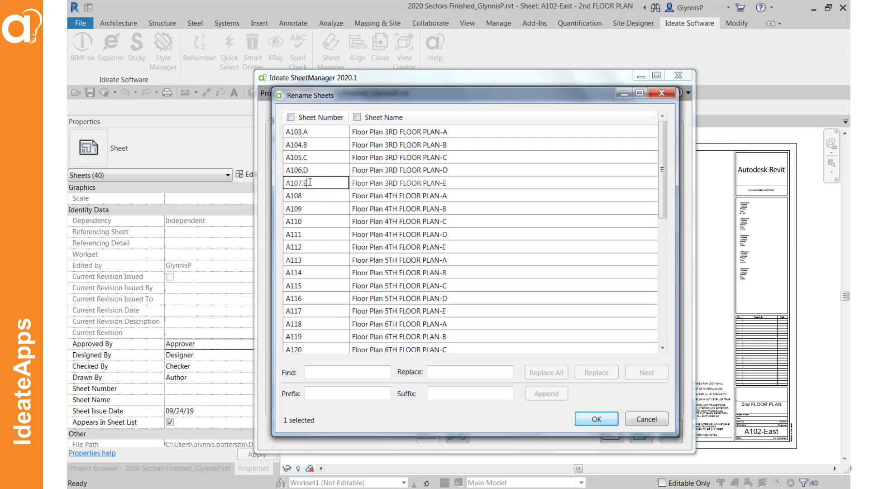
Correct A104.B and A105.C to A103.B and A103.C
{"action": "left_click", "coordinate": [301, 145]}
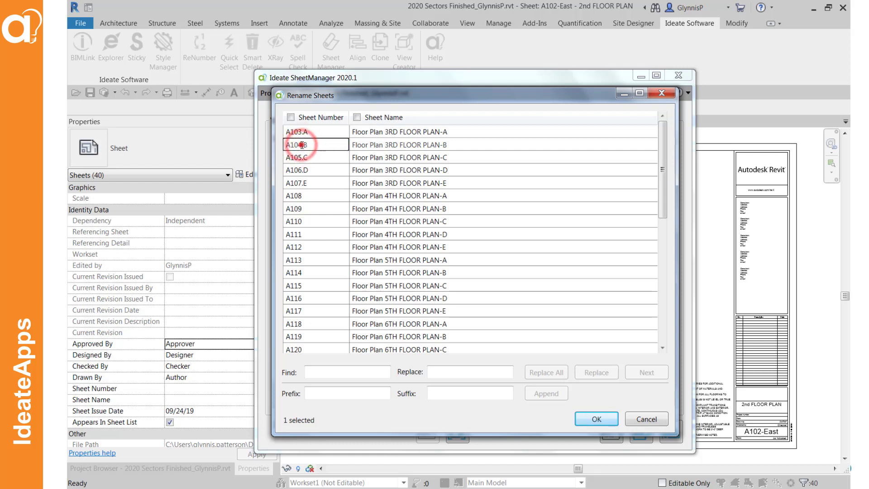
{"action": "left_click", "coordinate": [300, 145]}
{"action": "key", "text": "BackSpace"}
{"action": "type", "text": "3"}
{"action": "left_click", "coordinate": [301, 158]}
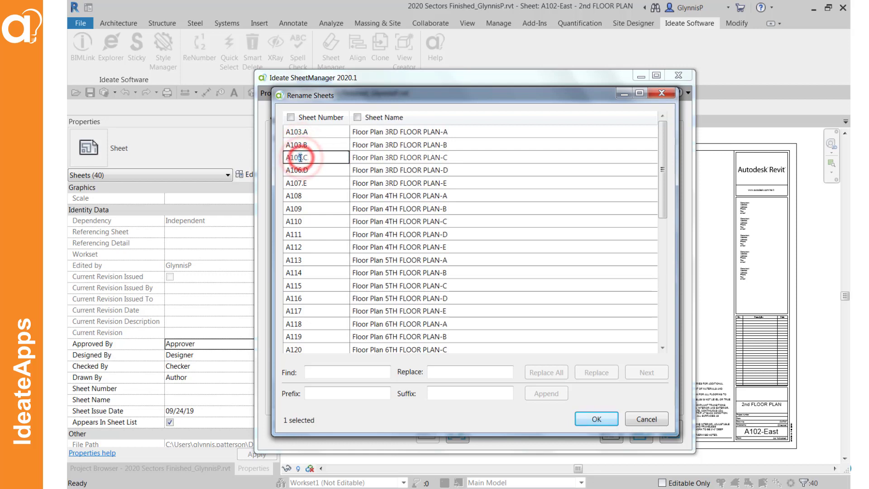
{"action": "key", "text": "BackSpace"}
{"action": "type", "text": "3"}
Correct A106.D and A107.E to A103.D and A103.E
{"action": "left_click", "coordinate": [301, 171]}
{"action": "left_click", "coordinate": [301, 171]}
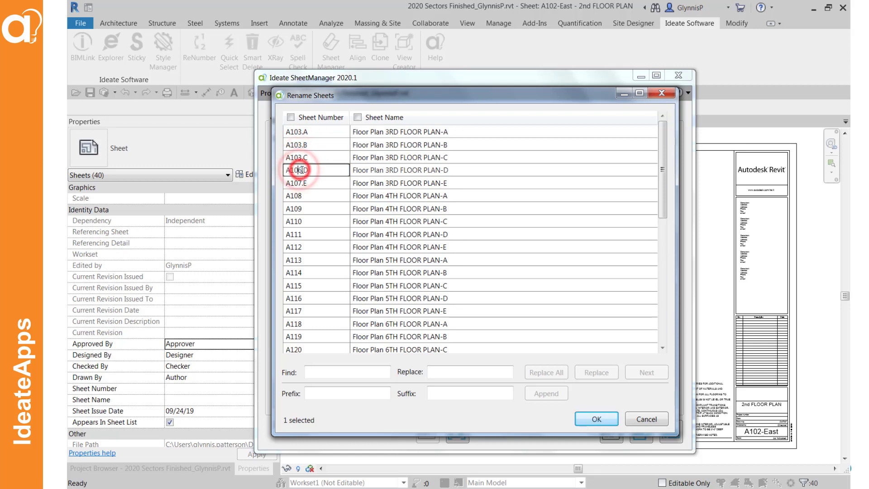
{"action": "left_click", "coordinate": [301, 171]}
{"action": "key", "text": "BackSpace"}
{"action": "type", "text": "3"}
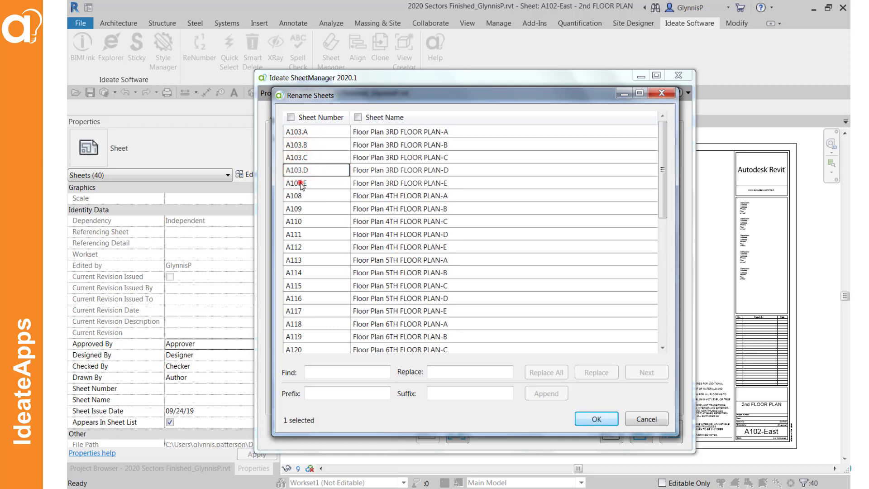
{"action": "left_click", "coordinate": [301, 183]}
{"action": "left_click", "coordinate": [302, 182]}
{"action": "left_click", "coordinate": [301, 183]}
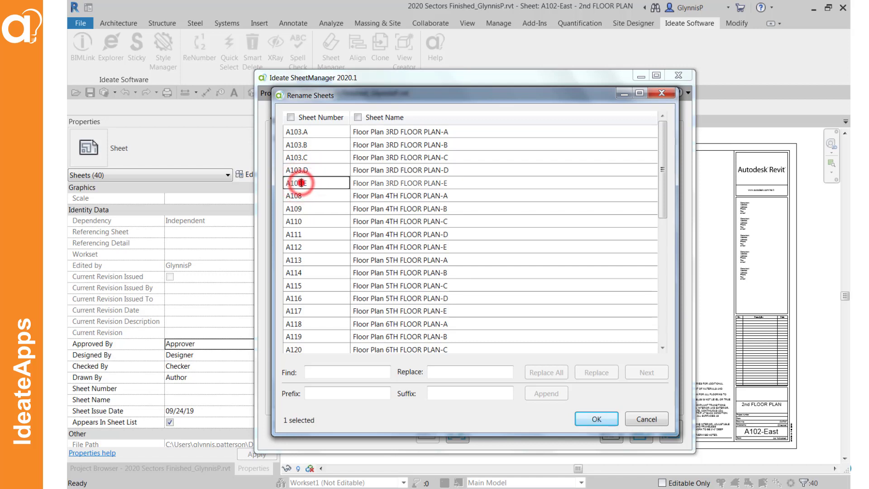
{"action": "key", "text": "BackSpace"}
{"action": "type", "text": "3"}
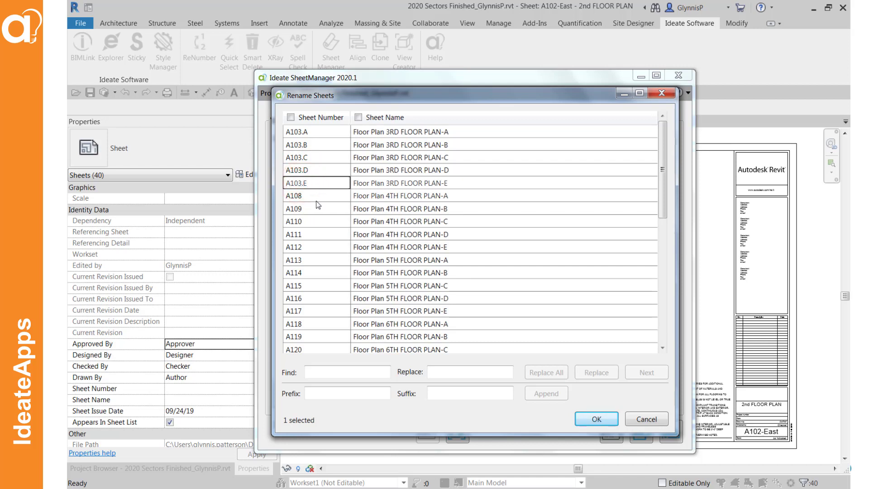
{"action": "left_click", "coordinate": [316, 197]}
Copy A103.A–E onto the 4th floor sheets and replace 3 with 4, giving A104.A–E
{"action": "left_click_drag", "start_coordinate": [319, 132], "coordinate": [313, 186]}
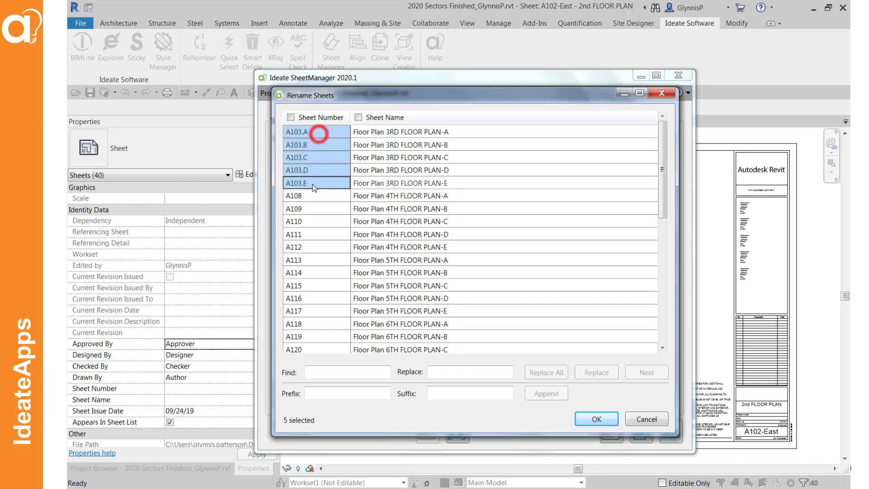
{"action": "key", "text": "ctrl+c"}
{"action": "left_click", "coordinate": [313, 196]}
{"action": "key", "text": "ctrl+v"}
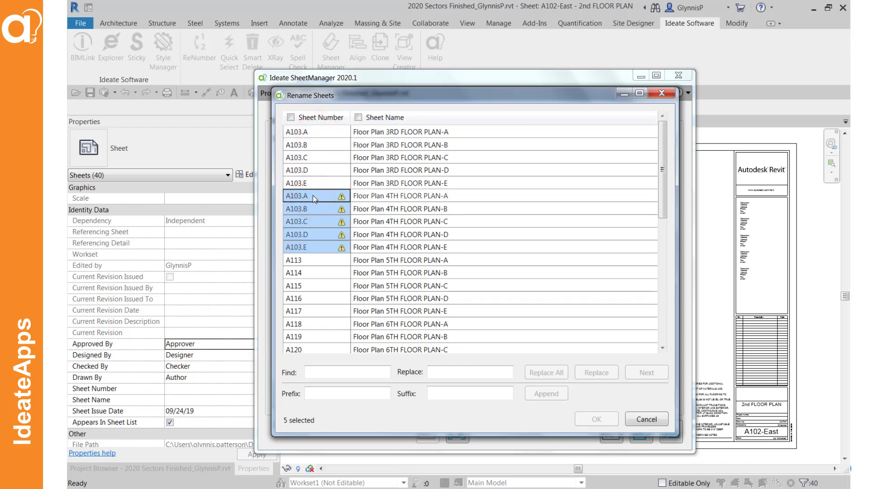
{"action": "left_click", "coordinate": [340, 369]}
{"action": "type", "text": "4"}
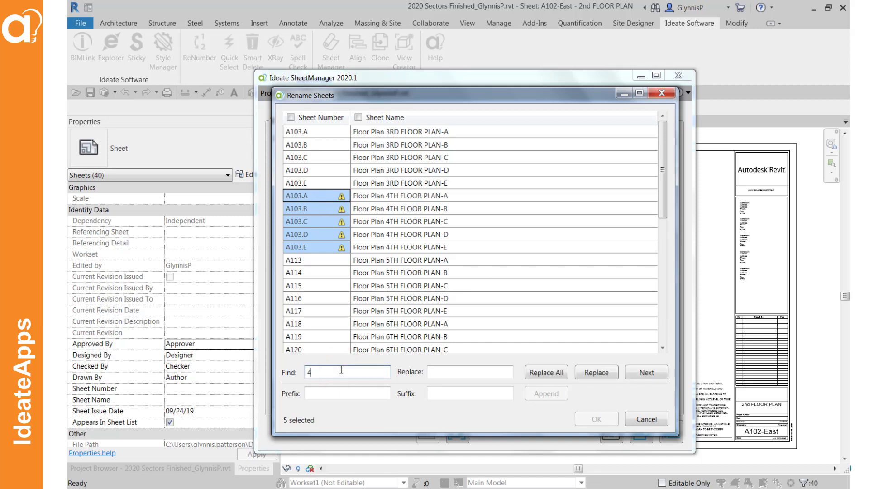
{"action": "key", "text": "BackSpace"}
{"action": "type", "text": "3"}
{"action": "left_click", "coordinate": [436, 373]}
{"action": "type", "text": "4"}
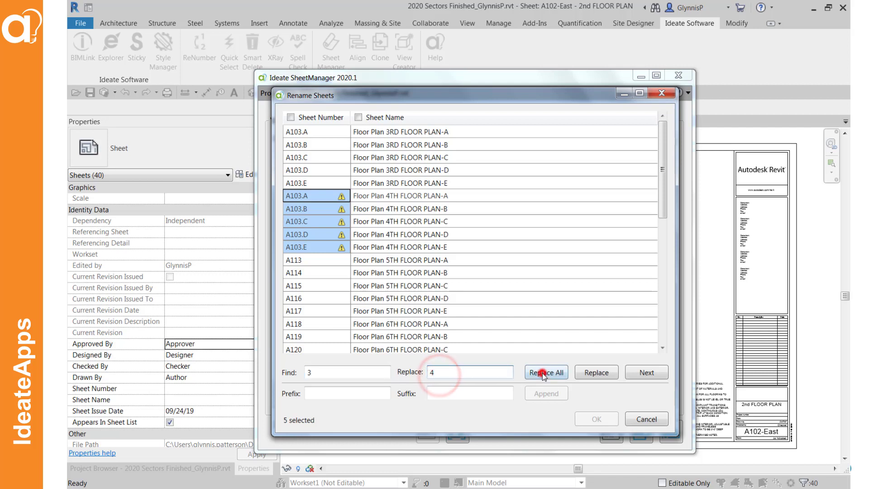
{"action": "left_click", "coordinate": [542, 372]}
Renumber the 5th floor sheets A105.A–E by replacing 3 with 5
{"action": "left_click", "coordinate": [310, 260]}
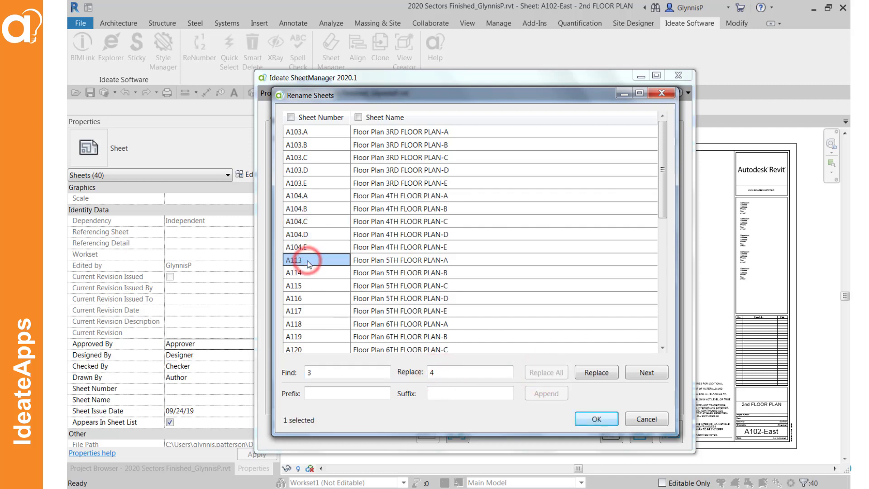
{"action": "key", "text": "shift+Down"}
{"action": "key", "text": "shift+Down"}
{"action": "key", "text": "shift+Down"}
{"action": "key", "text": "shift+Down"}
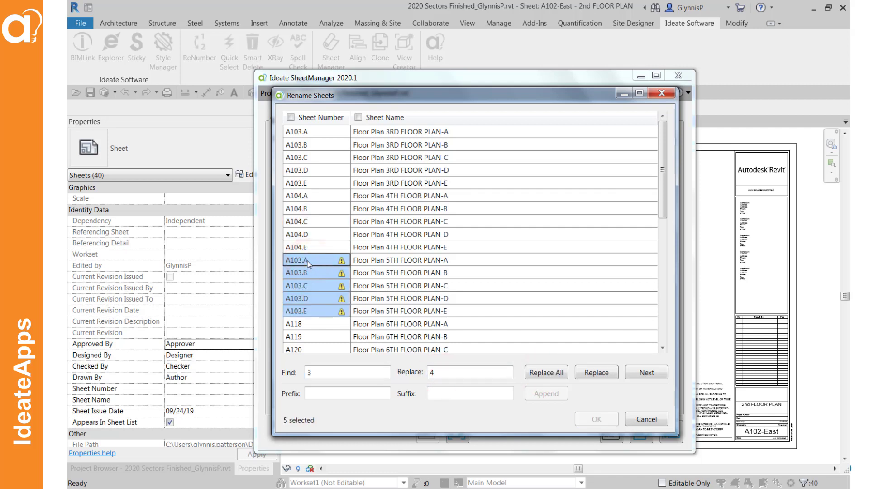
{"action": "double_click", "coordinate": [452, 373]}
{"action": "type", "text": "5"}
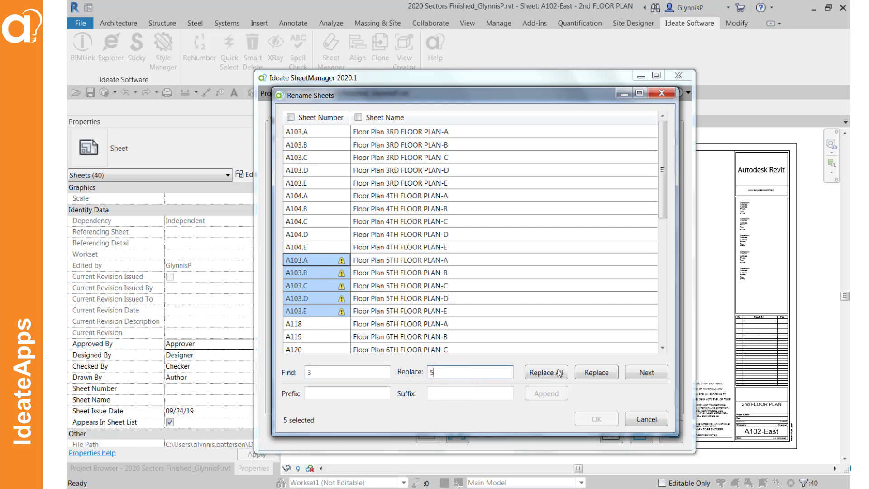
{"action": "left_click", "coordinate": [561, 372]}
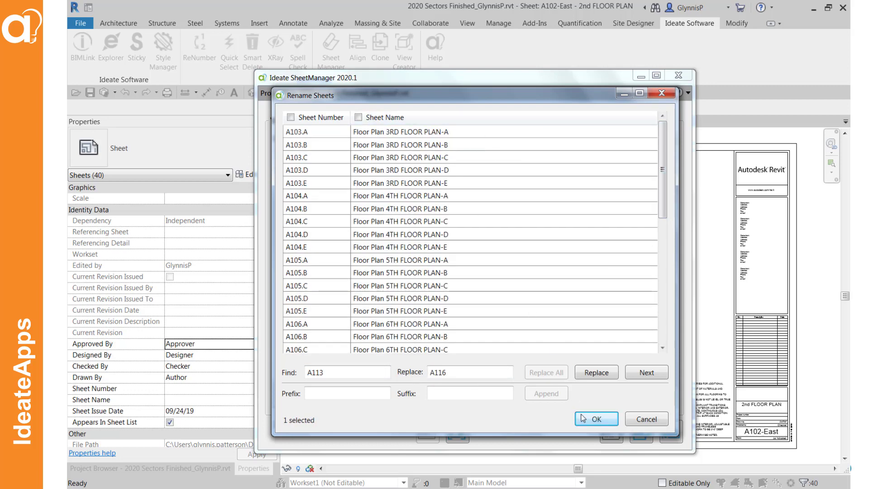
Apply the sheet renames and browse the Project Browser's sheet tree
{"action": "left_click", "coordinate": [584, 419]}
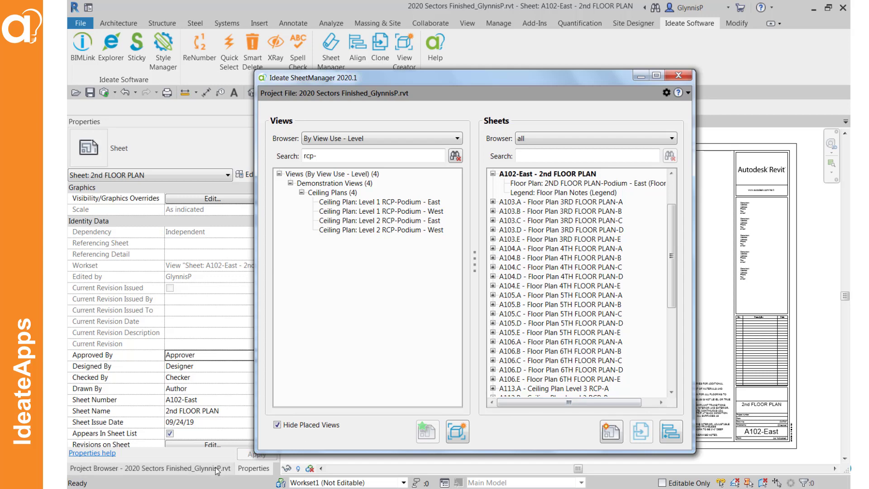
{"action": "left_click", "coordinate": [181, 468]}
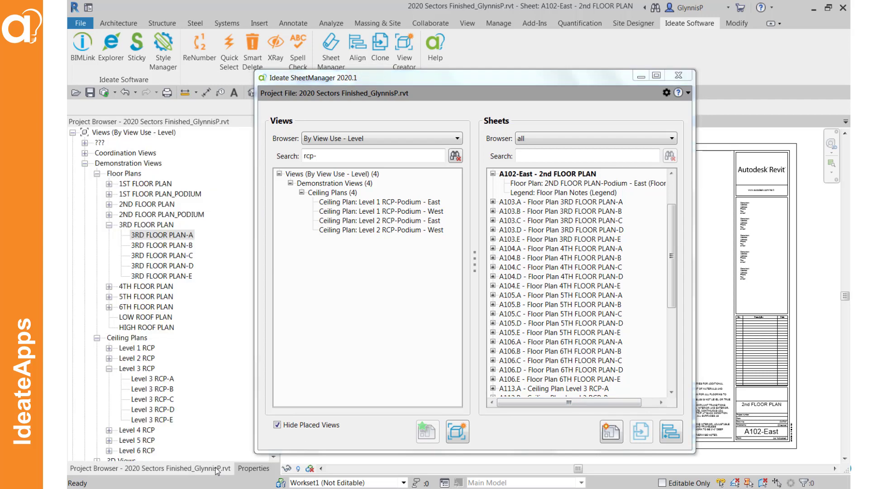
{"action": "left_click", "coordinate": [73, 133]}
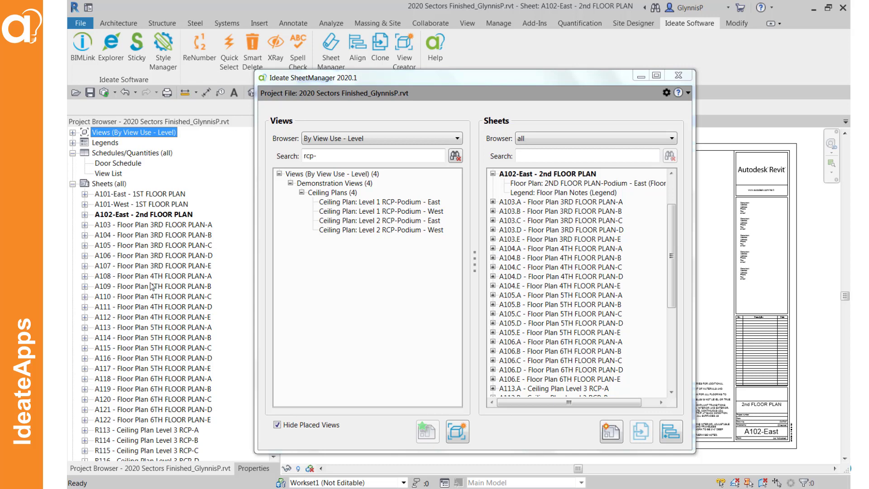
{"action": "left_click", "coordinate": [149, 296]}
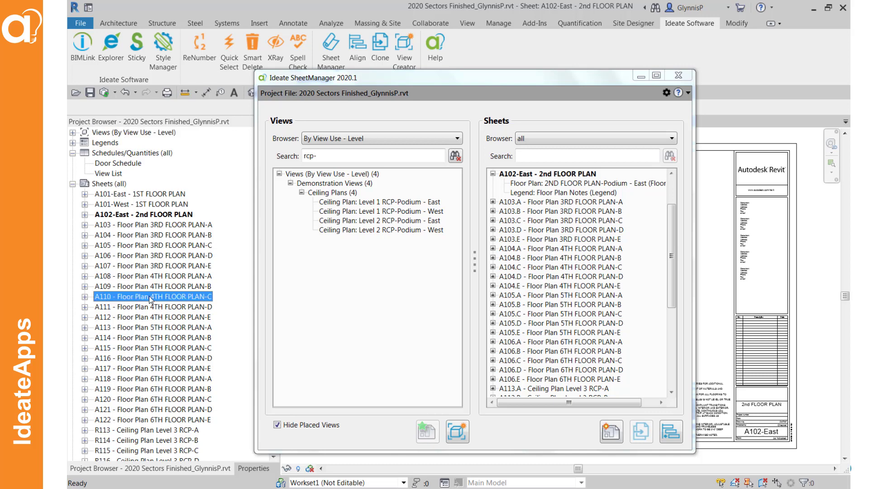
{"action": "left_click", "coordinate": [149, 430]}
{"action": "scroll", "coordinate": [149, 431], "scroll_direction": "down", "scroll_amount": 3}
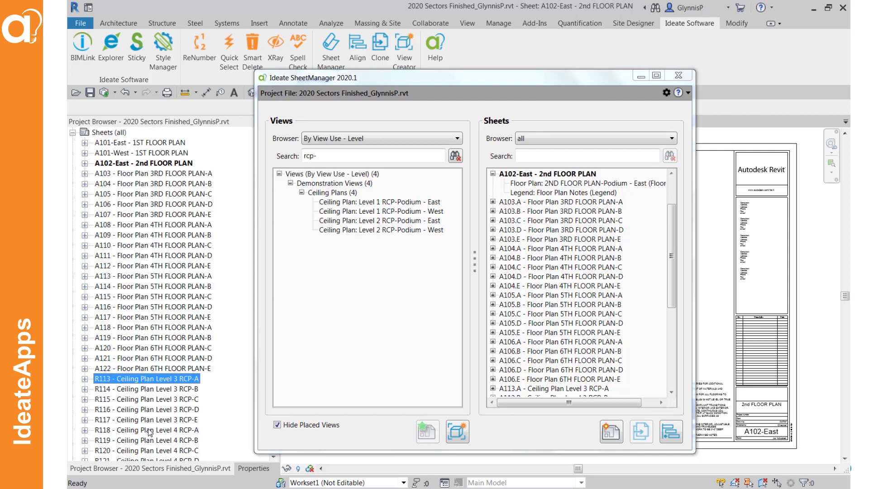
{"action": "scroll", "coordinate": [145, 353], "scroll_direction": "down", "scroll_amount": 1}
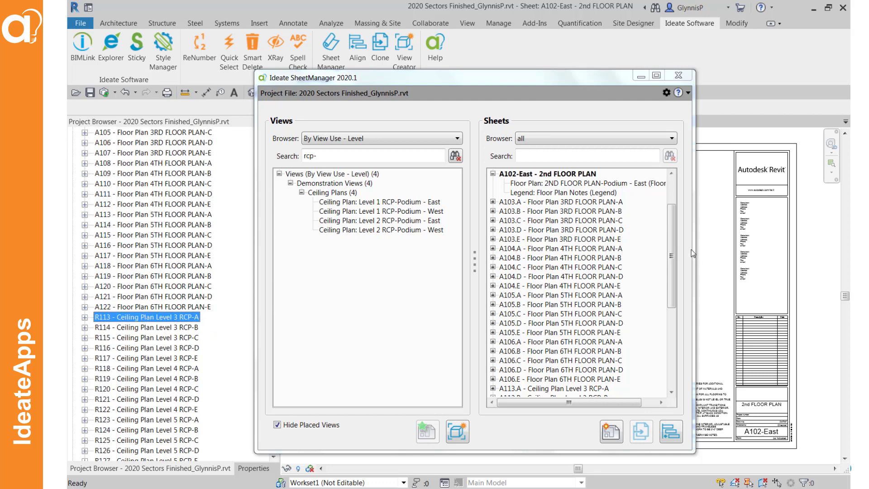
Open sheet A113.A – Ceiling Plan Level 3 RCP-A from the SheetManager list
{"action": "left_click", "coordinate": [679, 313]}
{"action": "scroll", "coordinate": [680, 312], "scroll_direction": "down", "scroll_amount": 3}
{"action": "left_click_drag", "start_coordinate": [679, 313], "coordinate": [678, 357]}
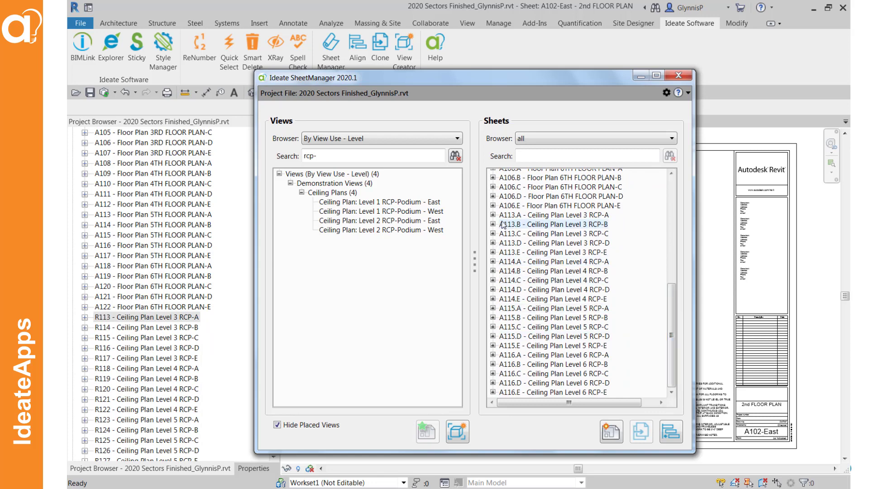
{"action": "left_click", "coordinate": [554, 216]}
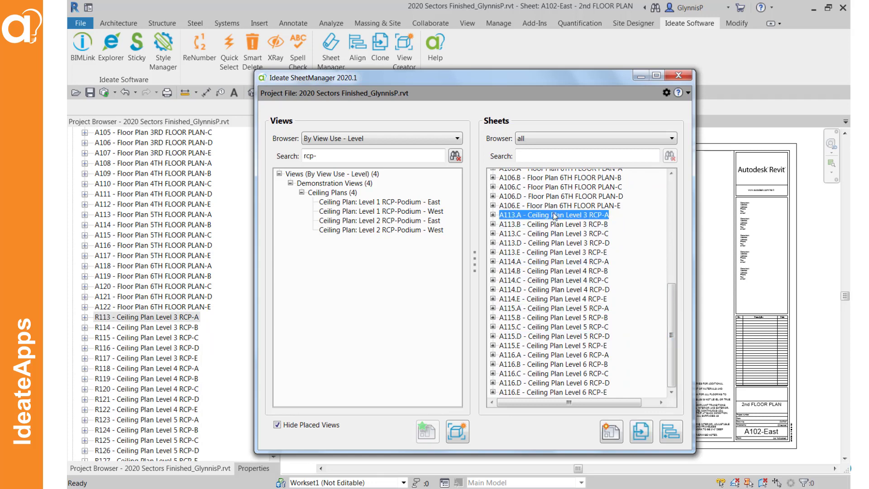
{"action": "double_click", "coordinate": [554, 215]}
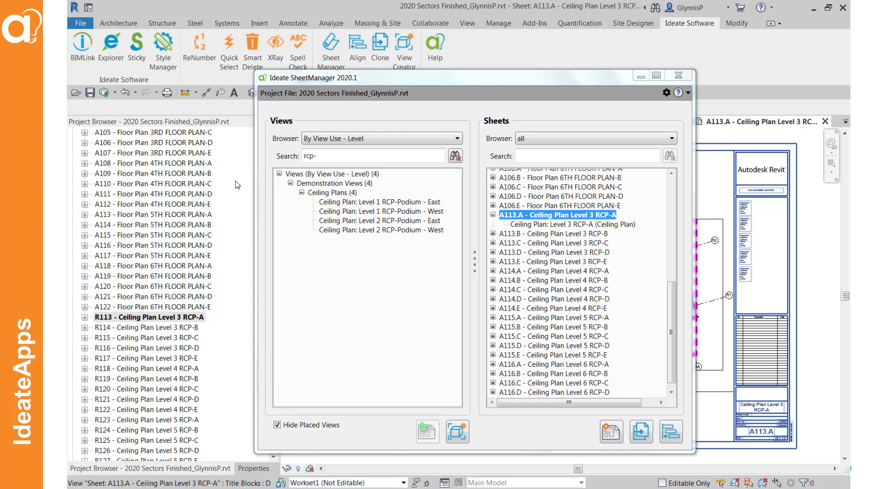
{"action": "scroll", "coordinate": [235, 181], "scroll_direction": "up", "scroll_amount": 4}
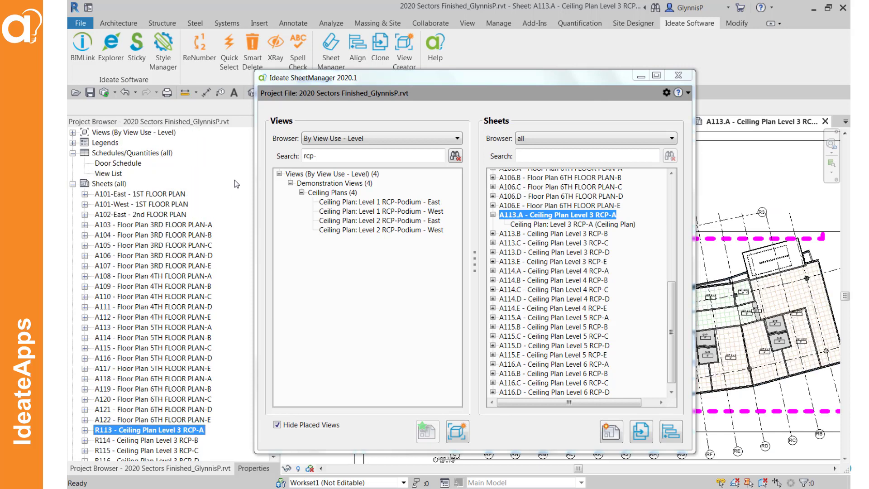
Refresh the Sheets (all) organization by switching to Drawn By and back to all
{"action": "right_click", "coordinate": [110, 185]}
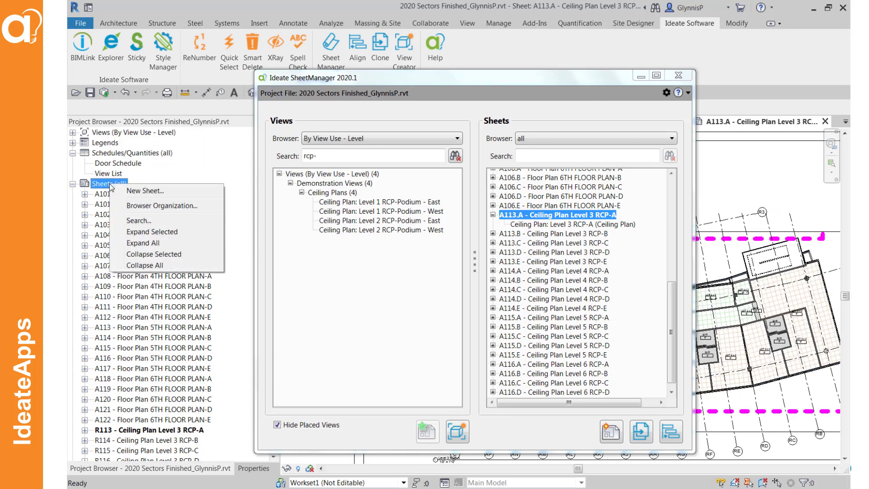
{"action": "left_click", "coordinate": [149, 206]}
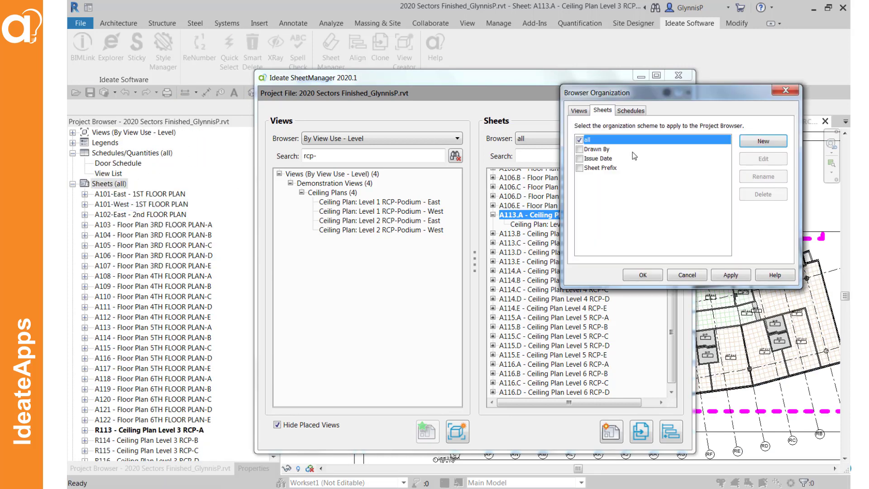
{"action": "left_click", "coordinate": [579, 150]}
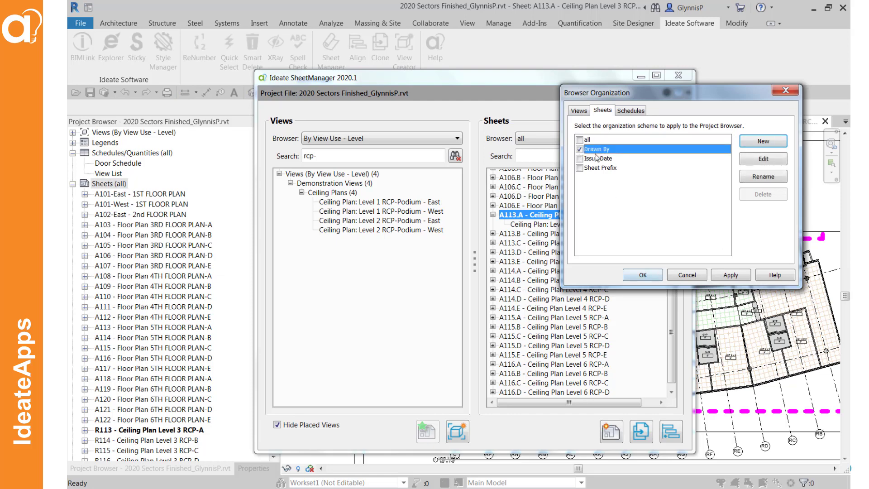
{"action": "left_click", "coordinate": [579, 139]}
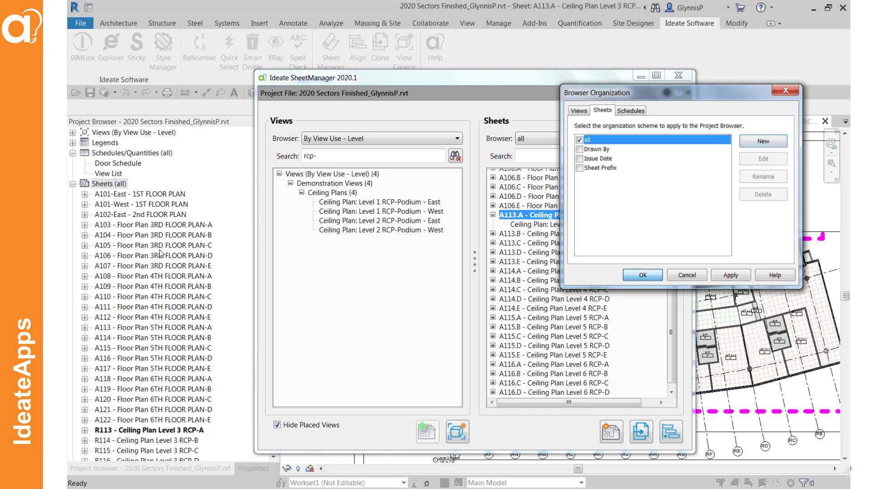
{"action": "key", "text": "Return"}
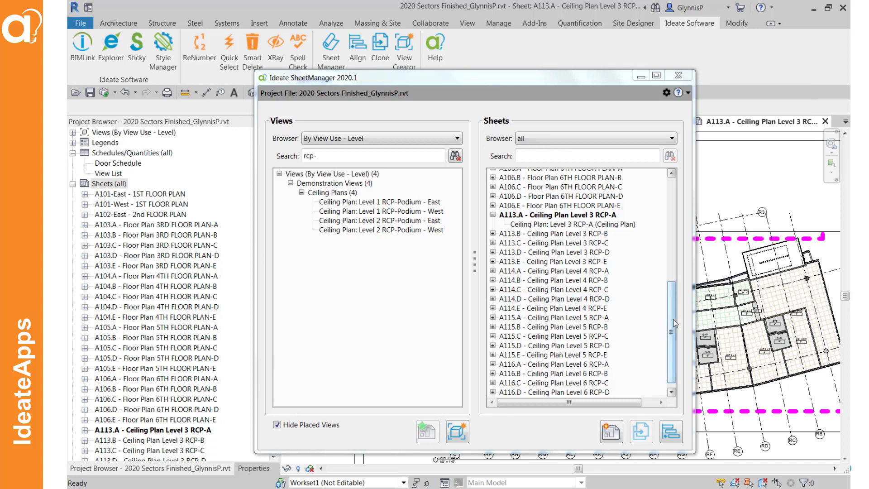
Scroll SheetManager's Sheets list to the top and expand A103.A to show its views
{"action": "left_click_drag", "start_coordinate": [674, 322], "coordinate": [674, 221]}
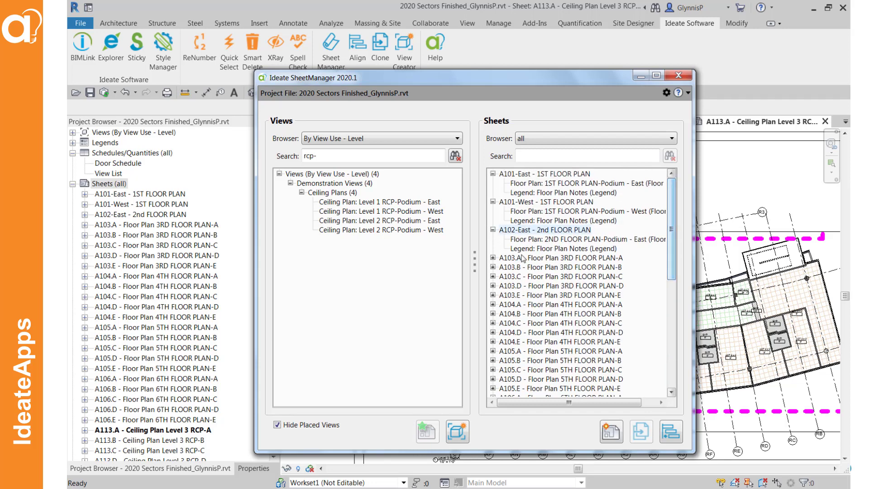
{"action": "left_click", "coordinate": [493, 258]}
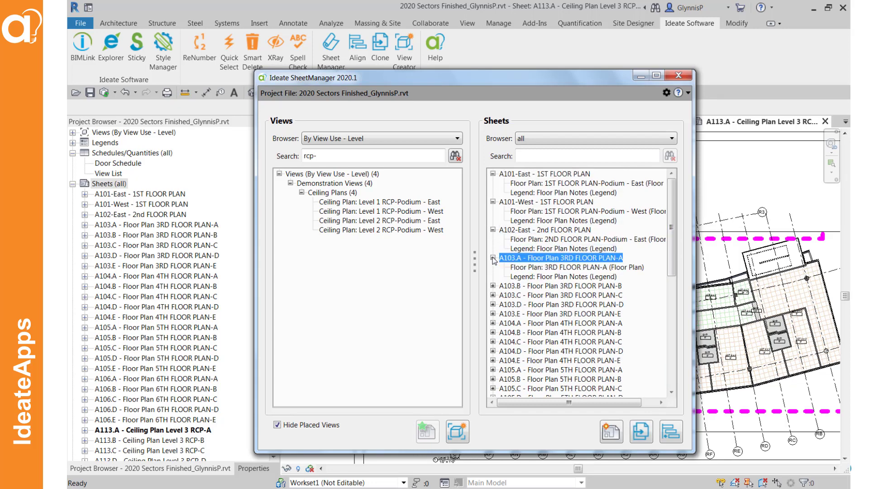